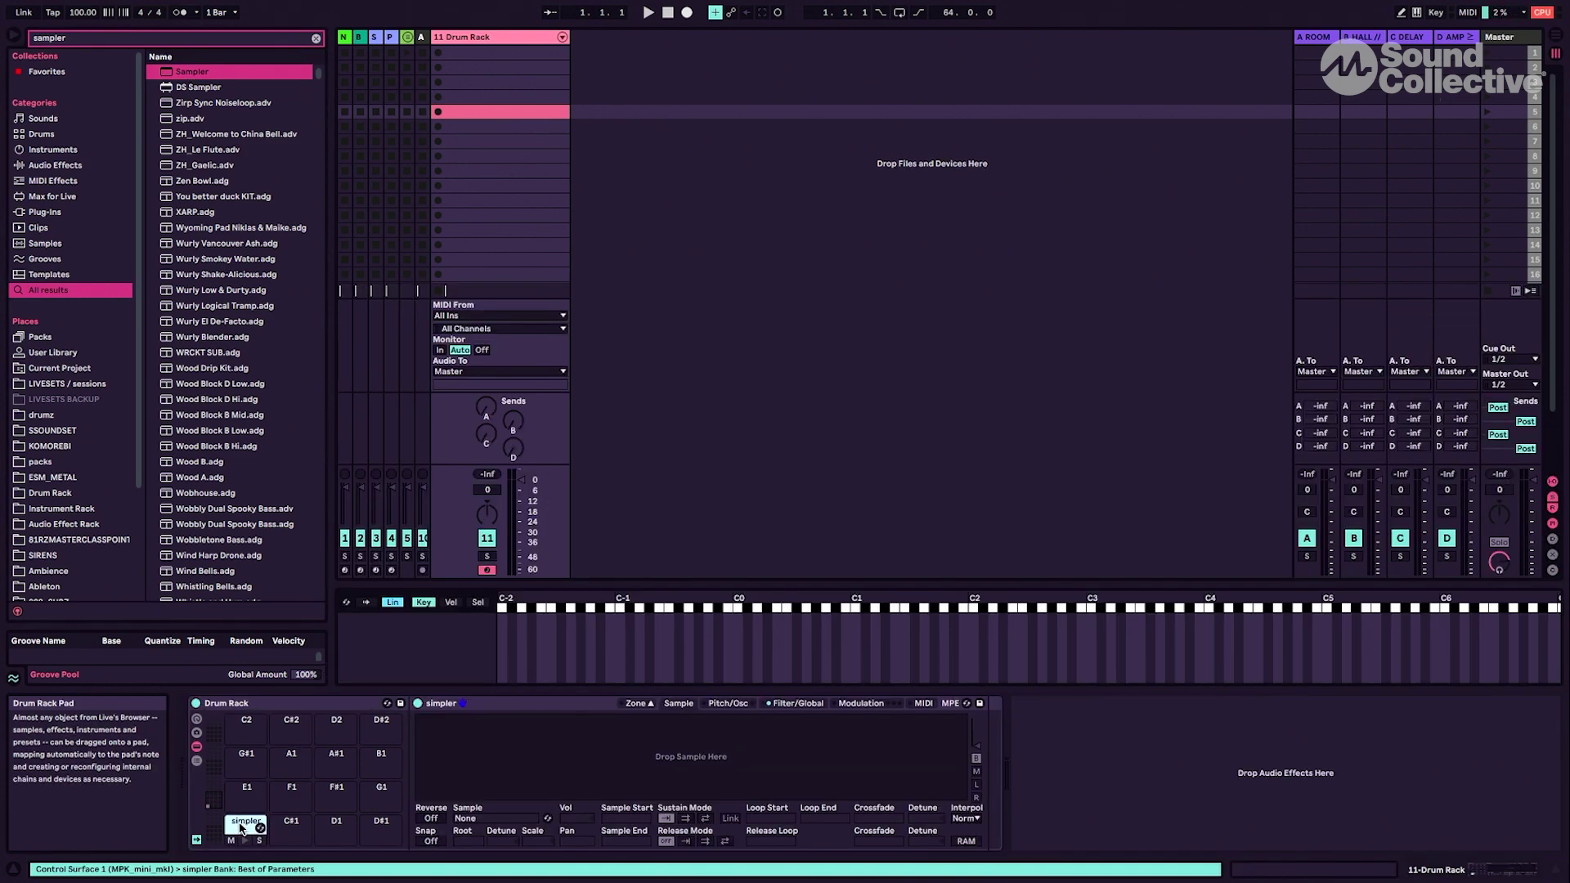
# Step: Select the Drum Rack pad that holds the empty Sampler and bring up its zone editor
pyautogui.click(246, 824)
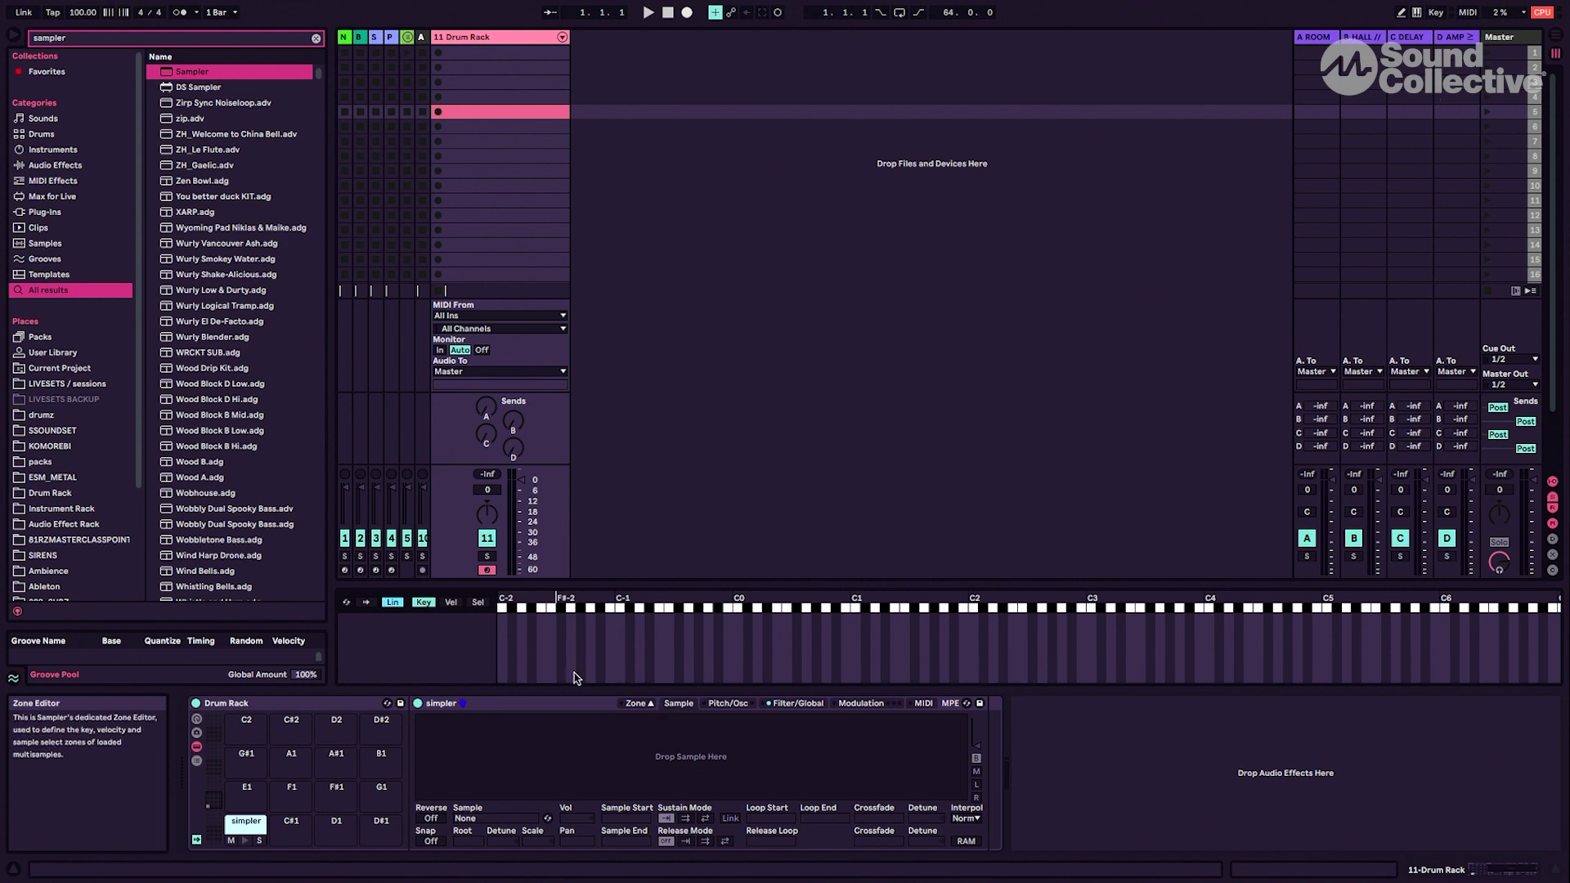
pyautogui.click(647, 704)
pyautogui.click(645, 705)
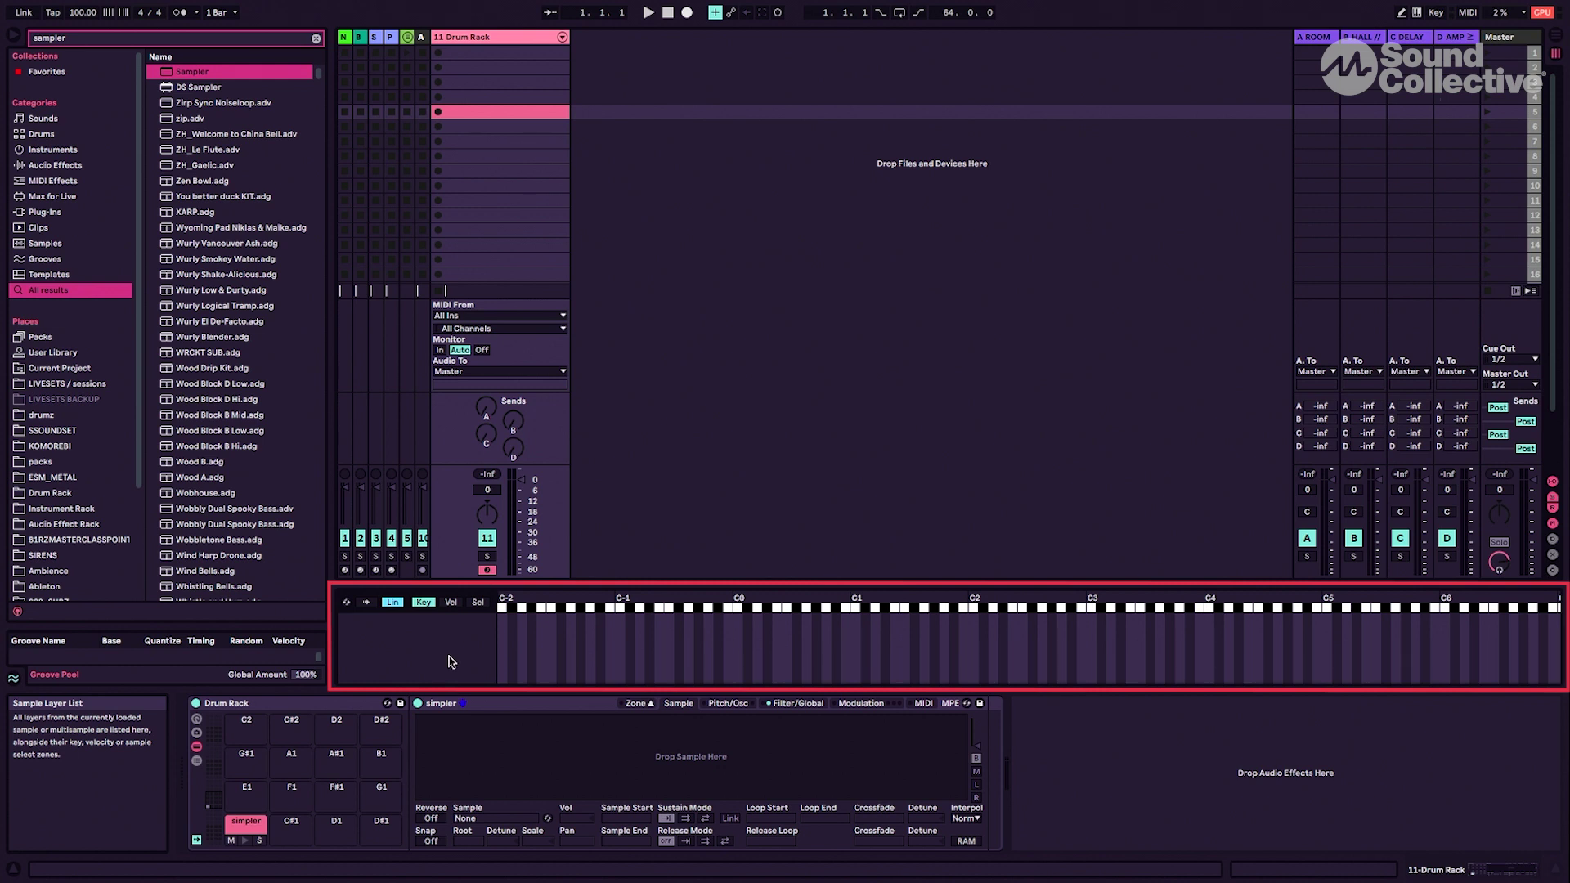
# Step: Search the browser for "kick"
pyautogui.hotkey('ctrl', 'f')
pyautogui.write('kir')
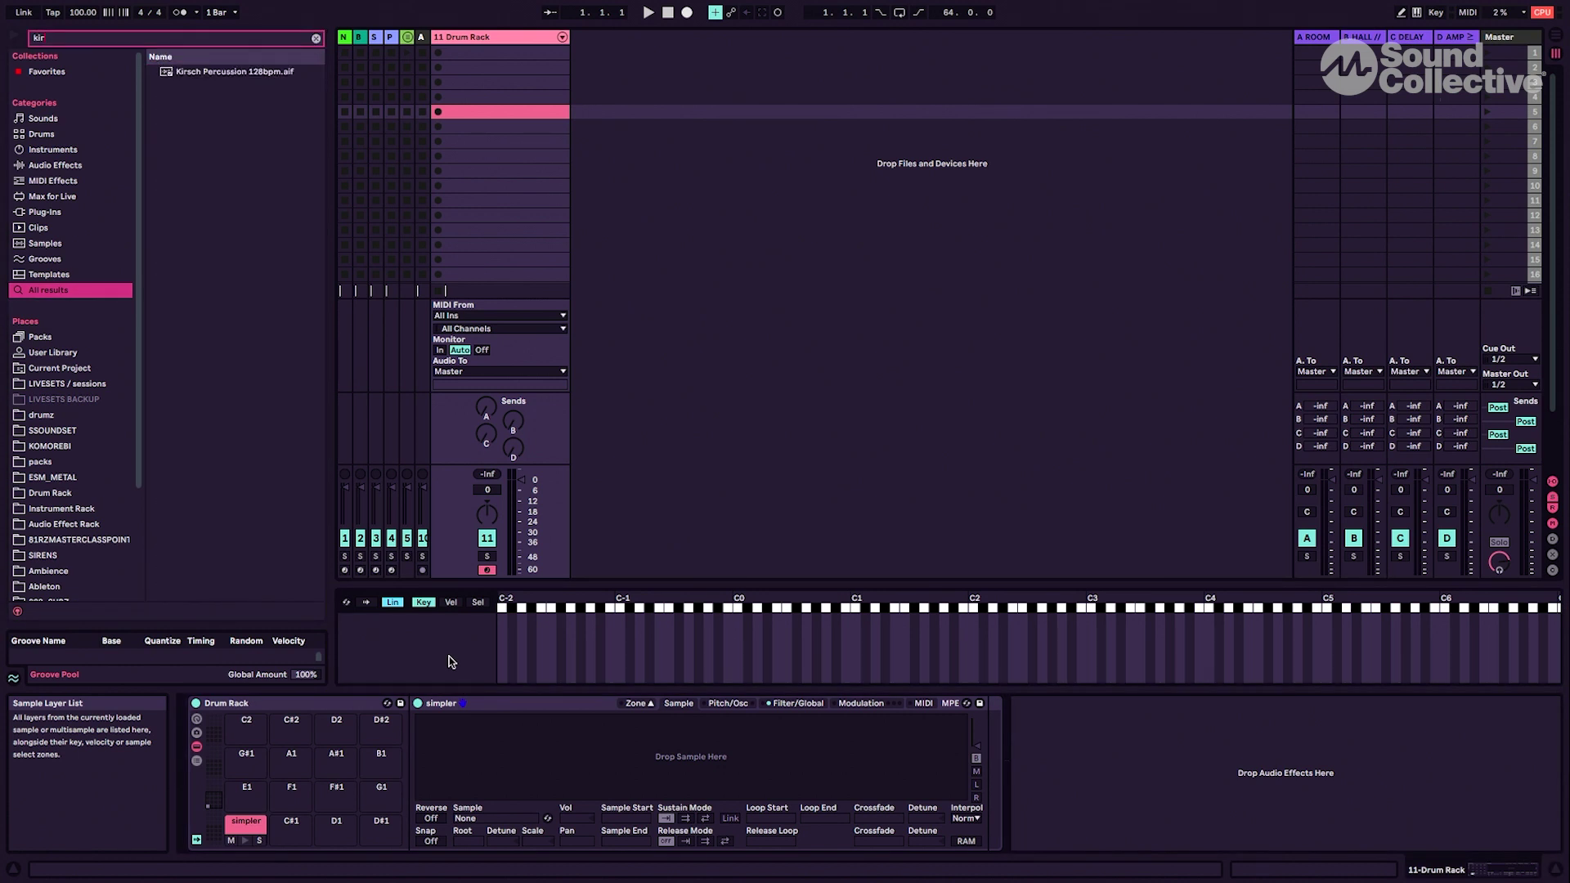
pyautogui.press('BackSpace')
pyautogui.write('ck')
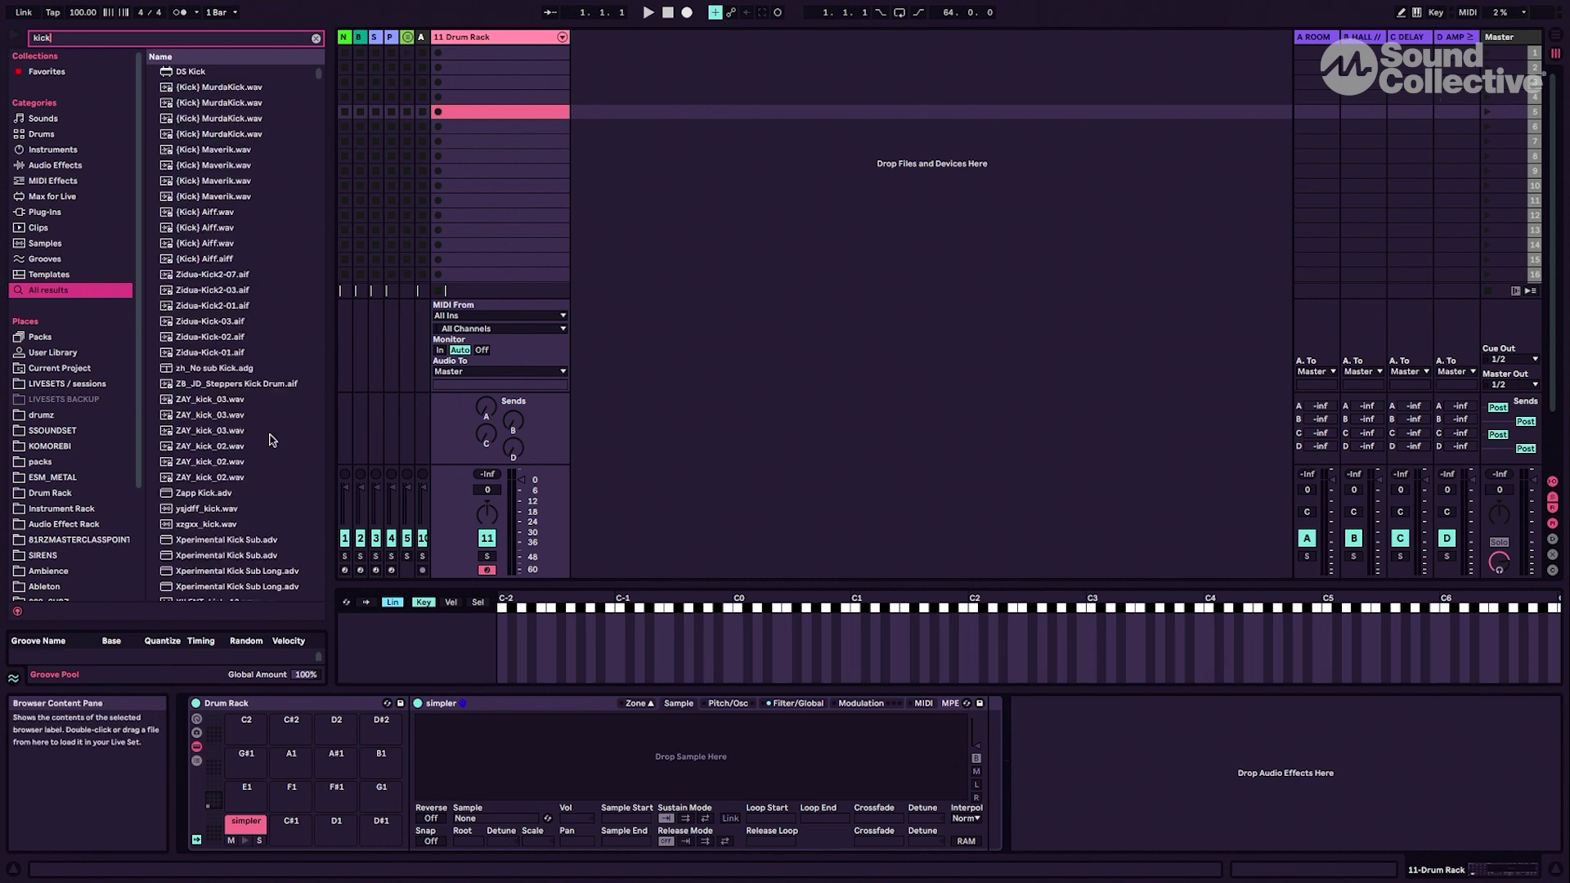
# Step: Audition several kick samples from the results, including XG_kick_gun_shot.wav and XG_kick_clonky.wav
pyautogui.scroll(-6, 246, 439)
pyautogui.click(230, 375)
pyautogui.click(228, 420)
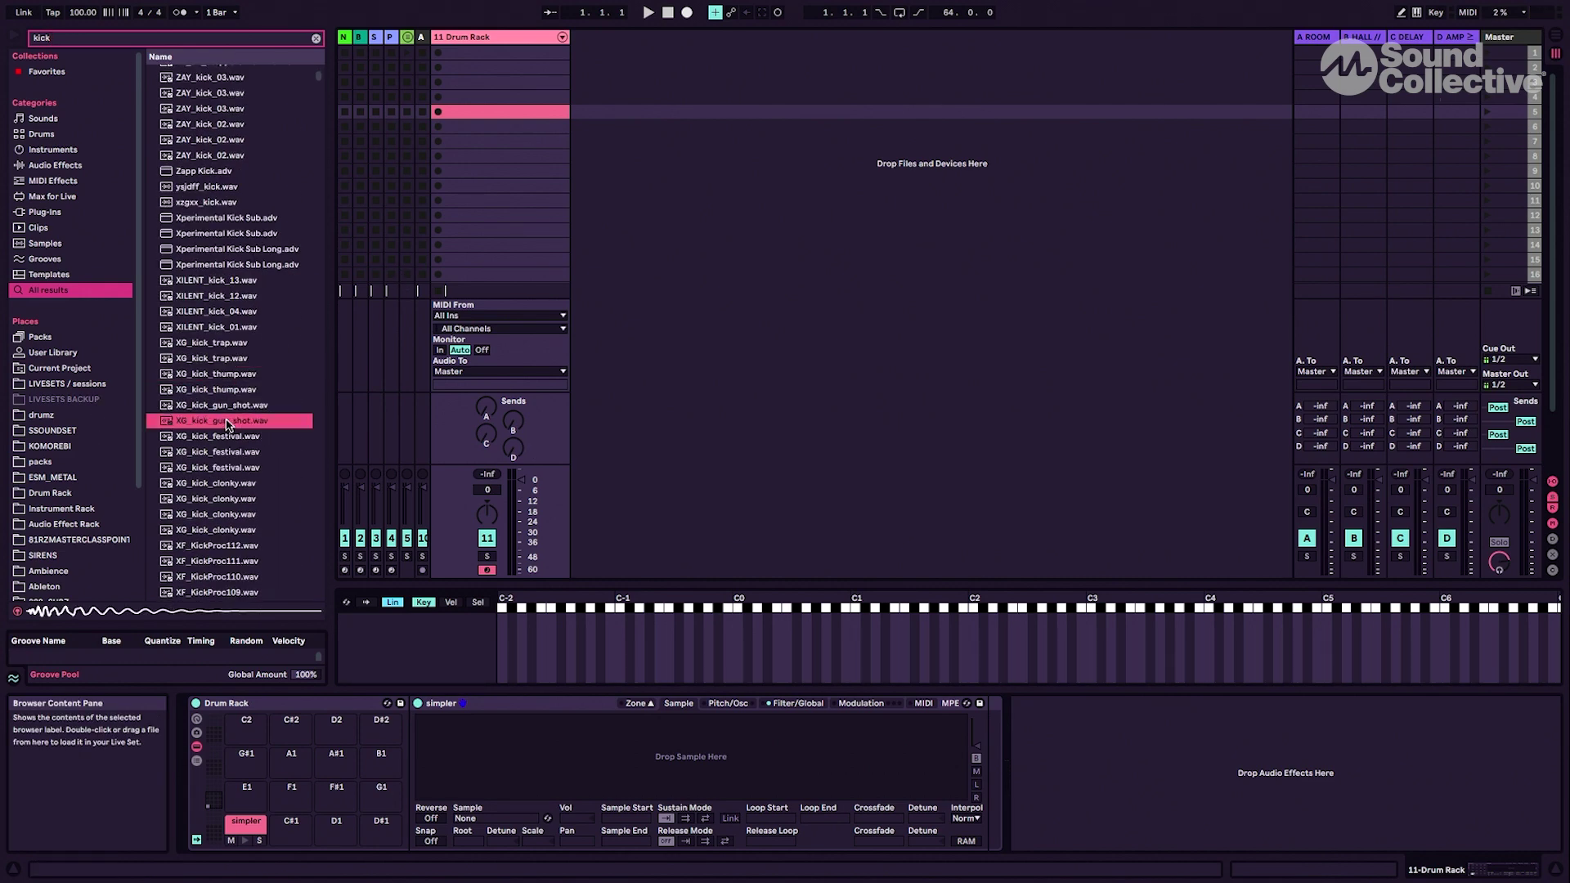
pyautogui.click(229, 452)
pyautogui.click(227, 514)
pyautogui.scroll(-2, 227, 532)
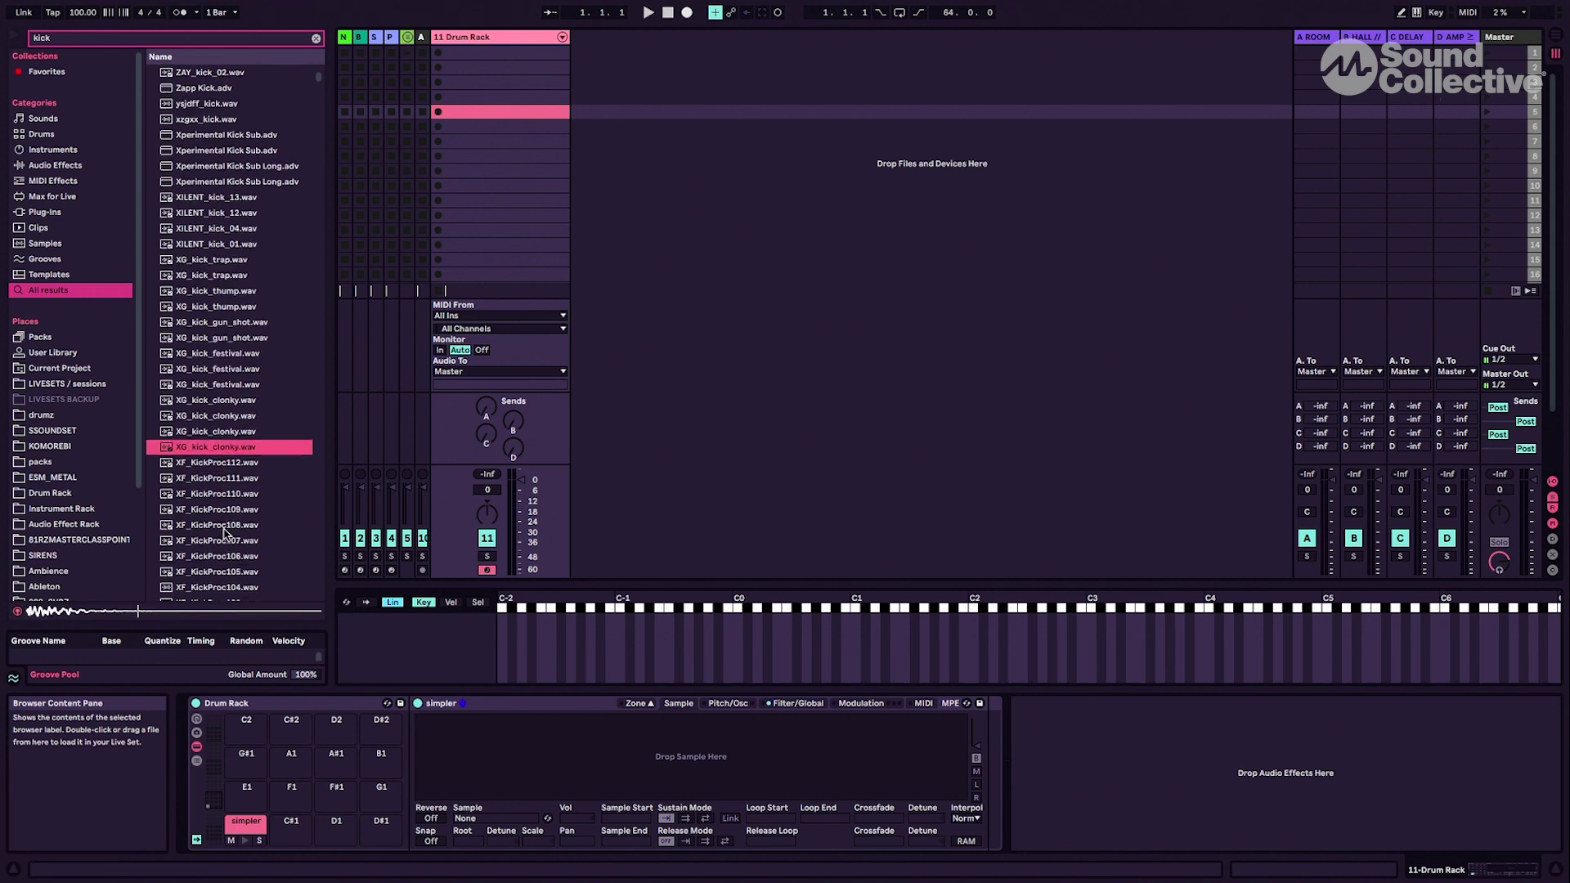
pyautogui.click(226, 533)
# Step: Add XF_KickProc106, XG_kick_clonky, XG_kick_gun_shot, XG_kick_trap and XILENT_kick_01 to the Sampler's sample layer list
pyautogui.moveTo(219, 533); pyautogui.dragTo(417, 652)
pyautogui.moveTo(221, 298); pyautogui.dragTo(462, 660)
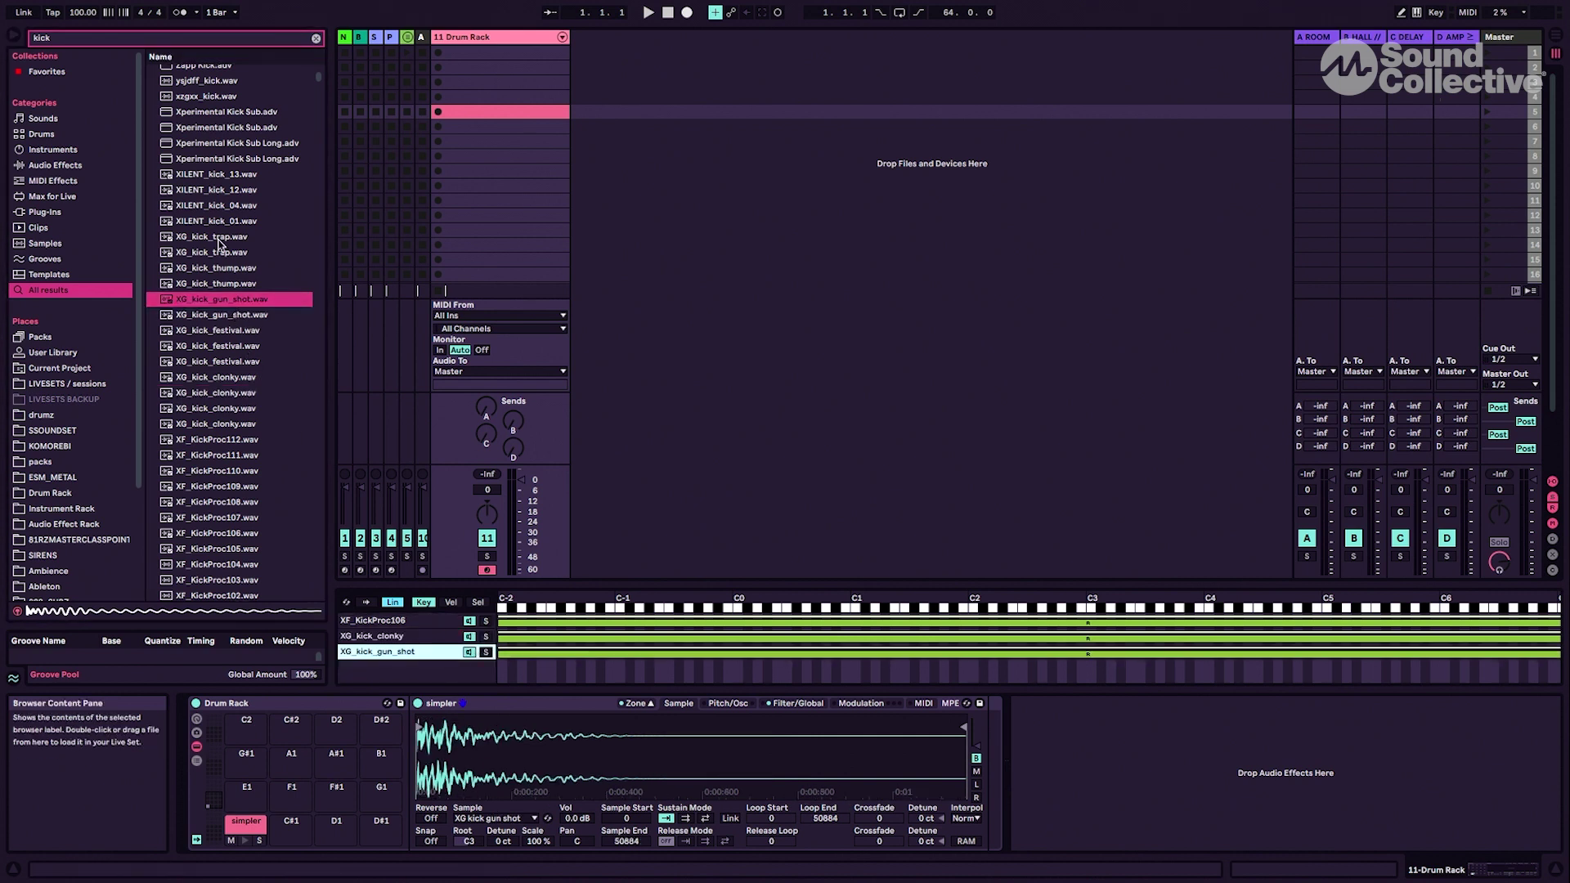
pyautogui.moveTo(218, 239); pyautogui.dragTo(393, 659)
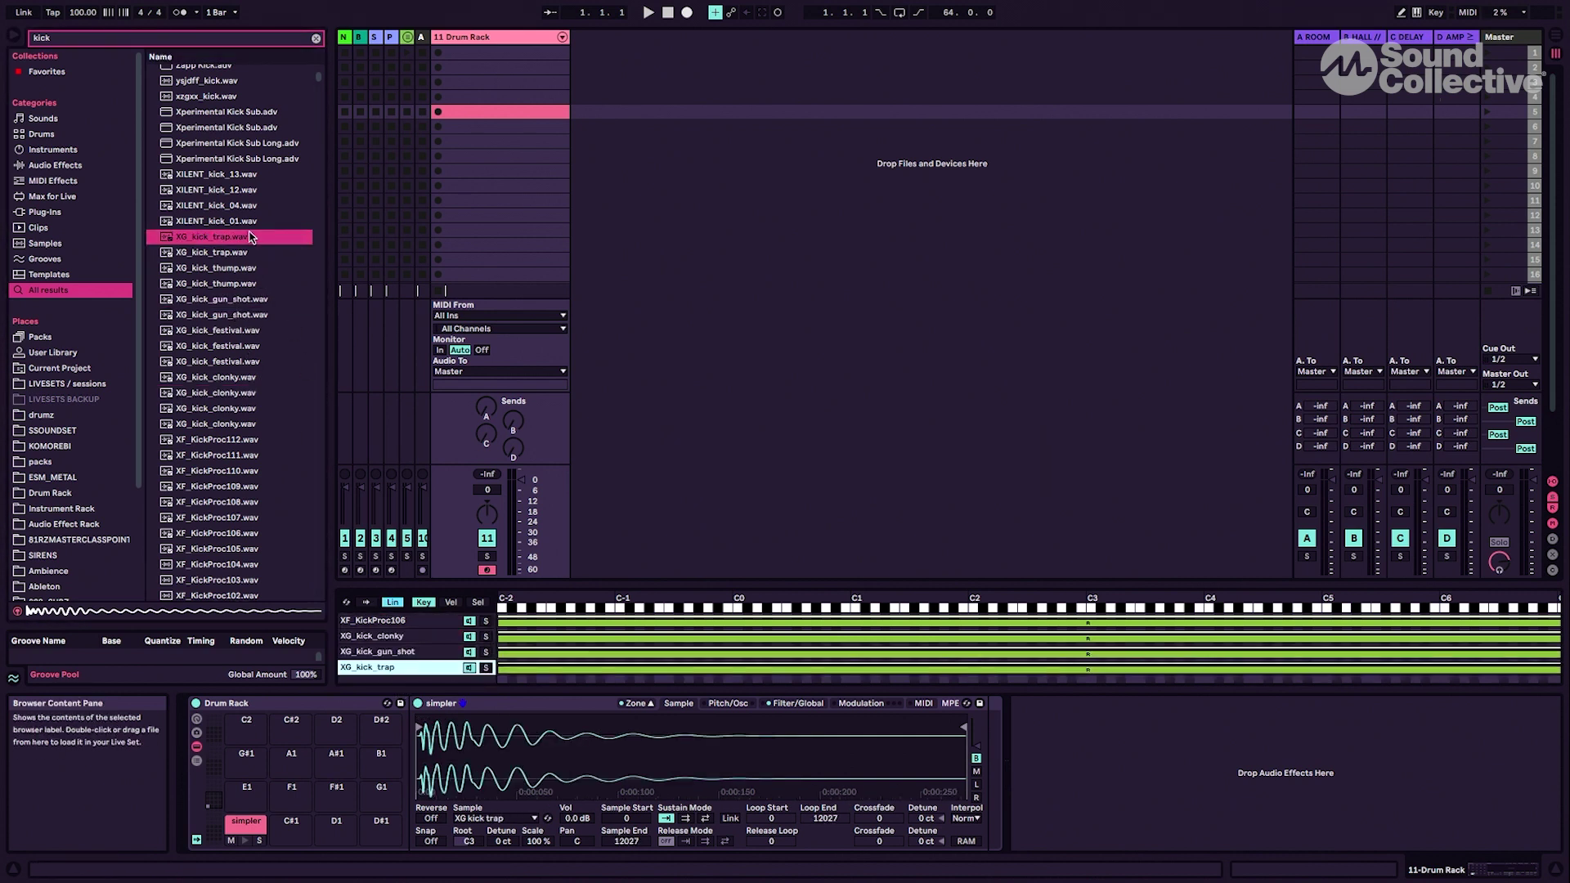
pyautogui.moveTo(245, 222); pyautogui.dragTo(386, 623)
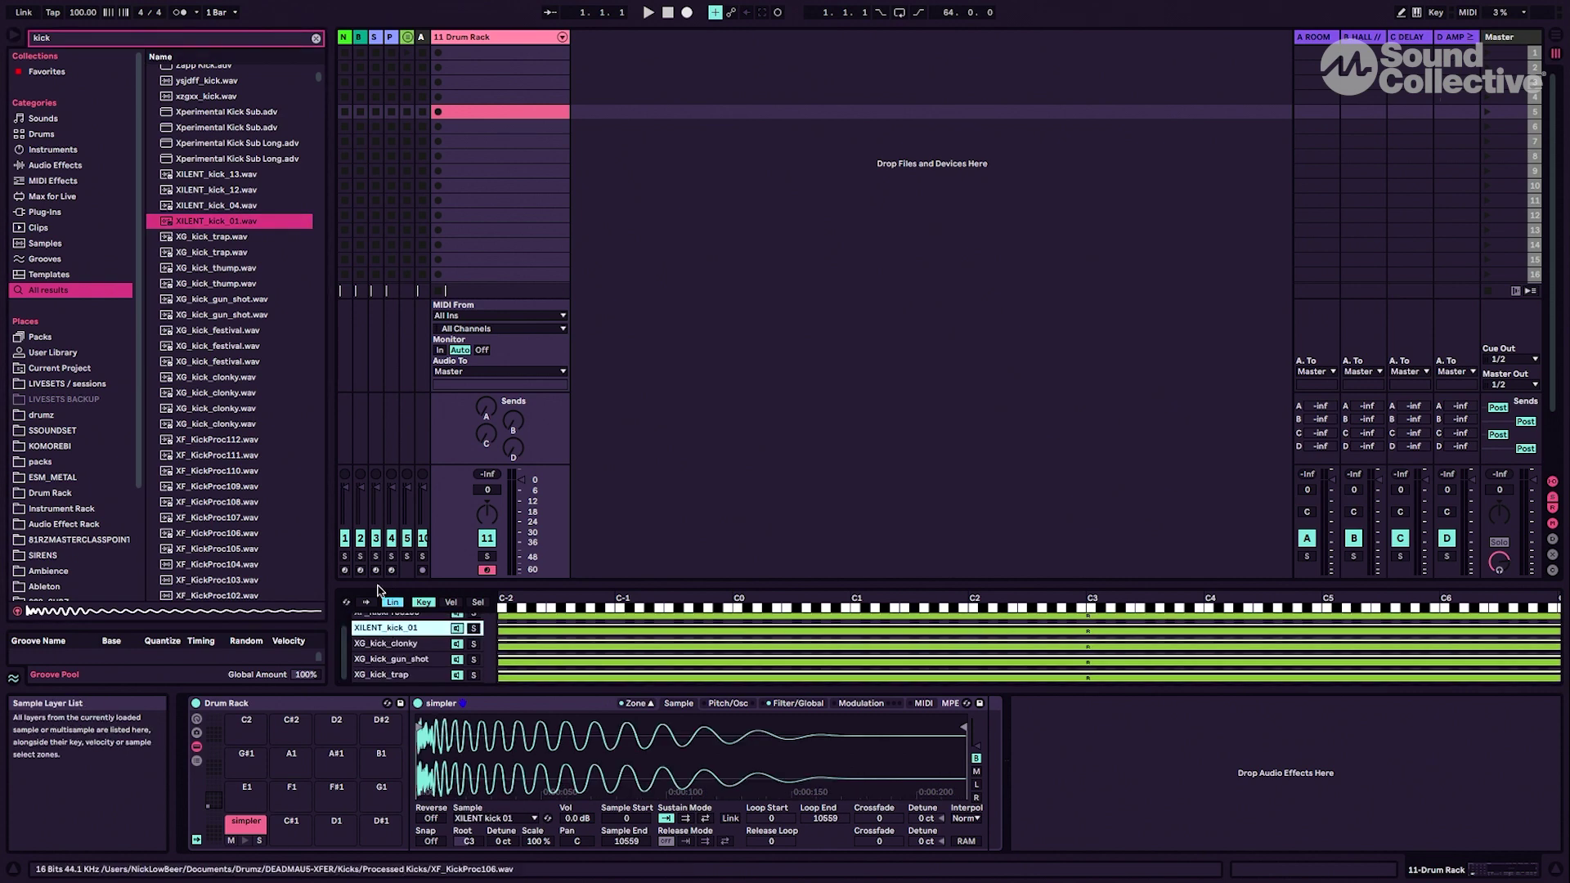
# Step: Add all samples from XF_KickProc074.wav through XF_KickProc052.wav to the Sampler's sample layer list at once
pyautogui.scroll(-15, 228, 367)
pyautogui.click(221, 287)
pyautogui.keyDown('shift'); pyautogui.click(238, 537); pyautogui.keyUp('shift')
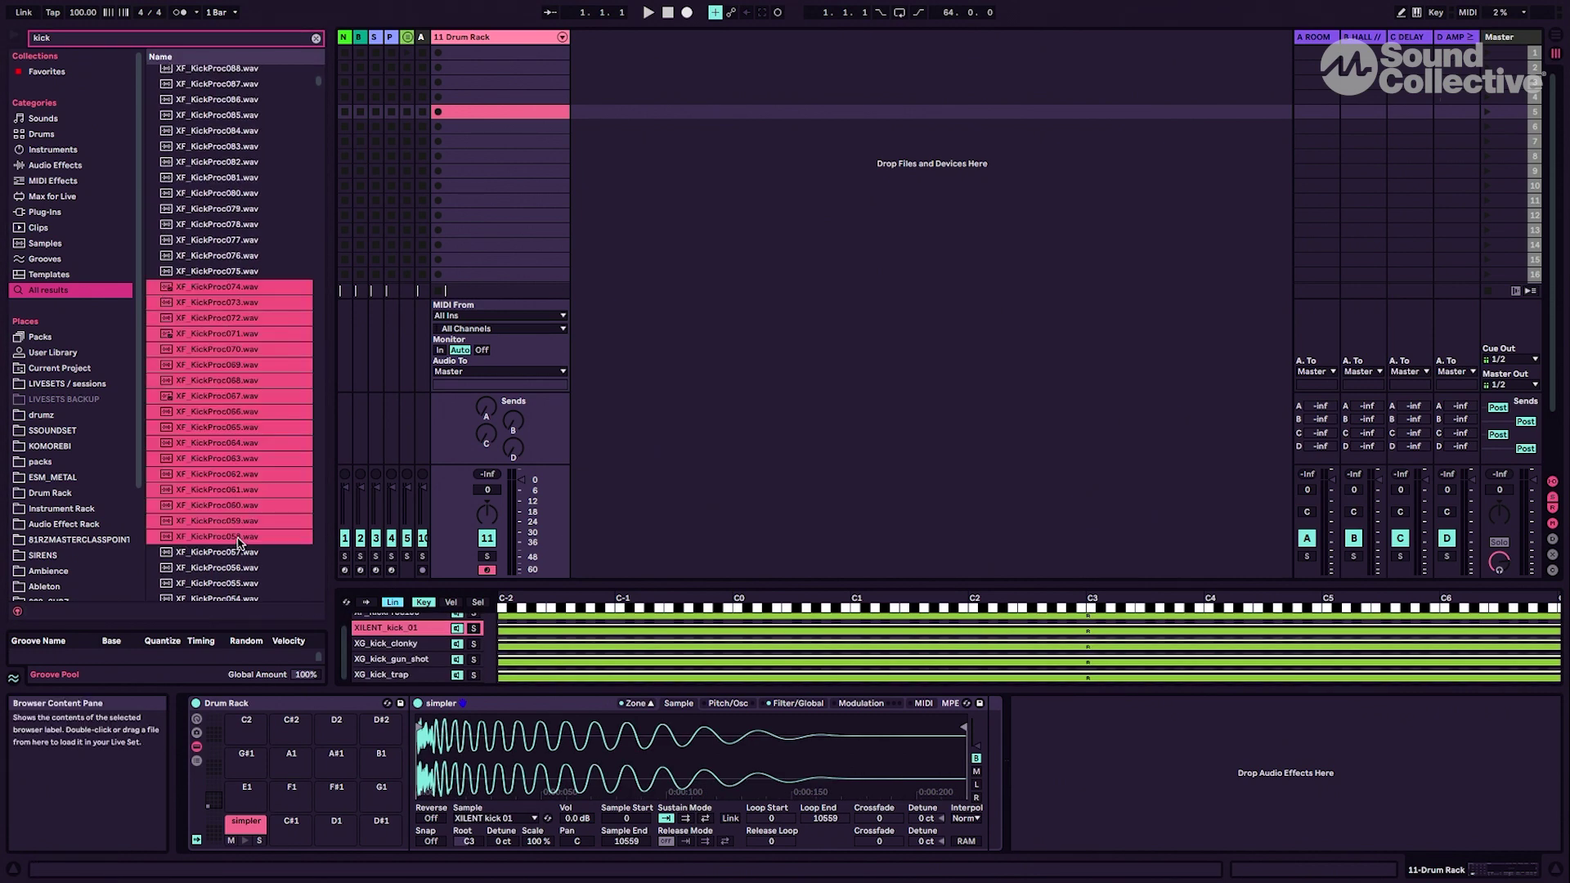
pyautogui.scroll(-2, 239, 537)
pyautogui.keyDown('shift'); pyautogui.click(239, 537); pyautogui.keyUp('shift')
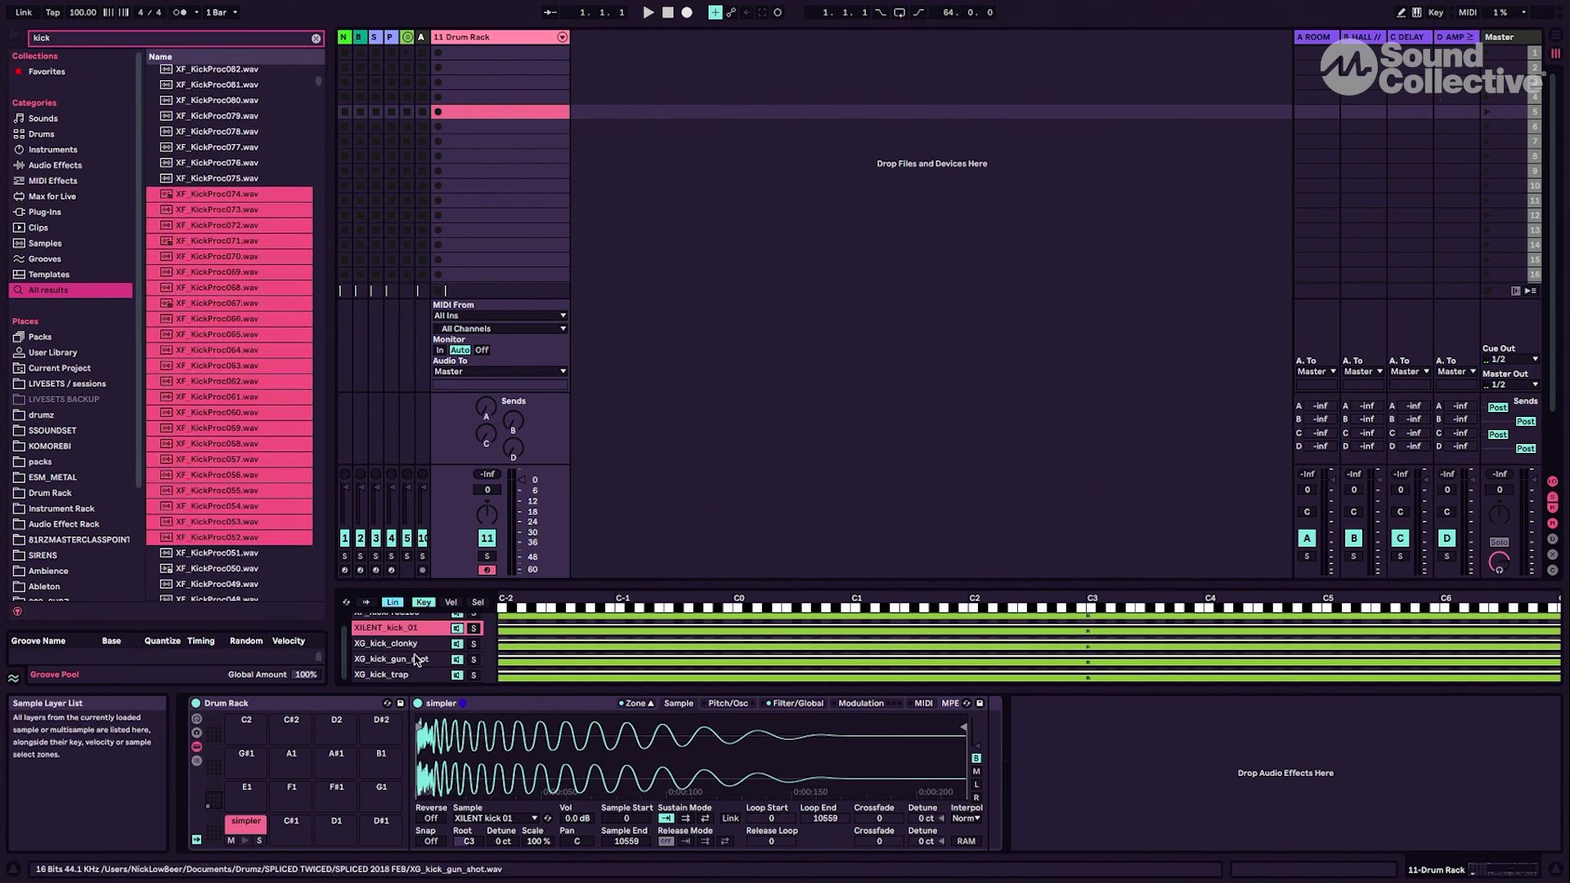
pyautogui.moveTo(419, 638); pyautogui.dragTo(417, 636)
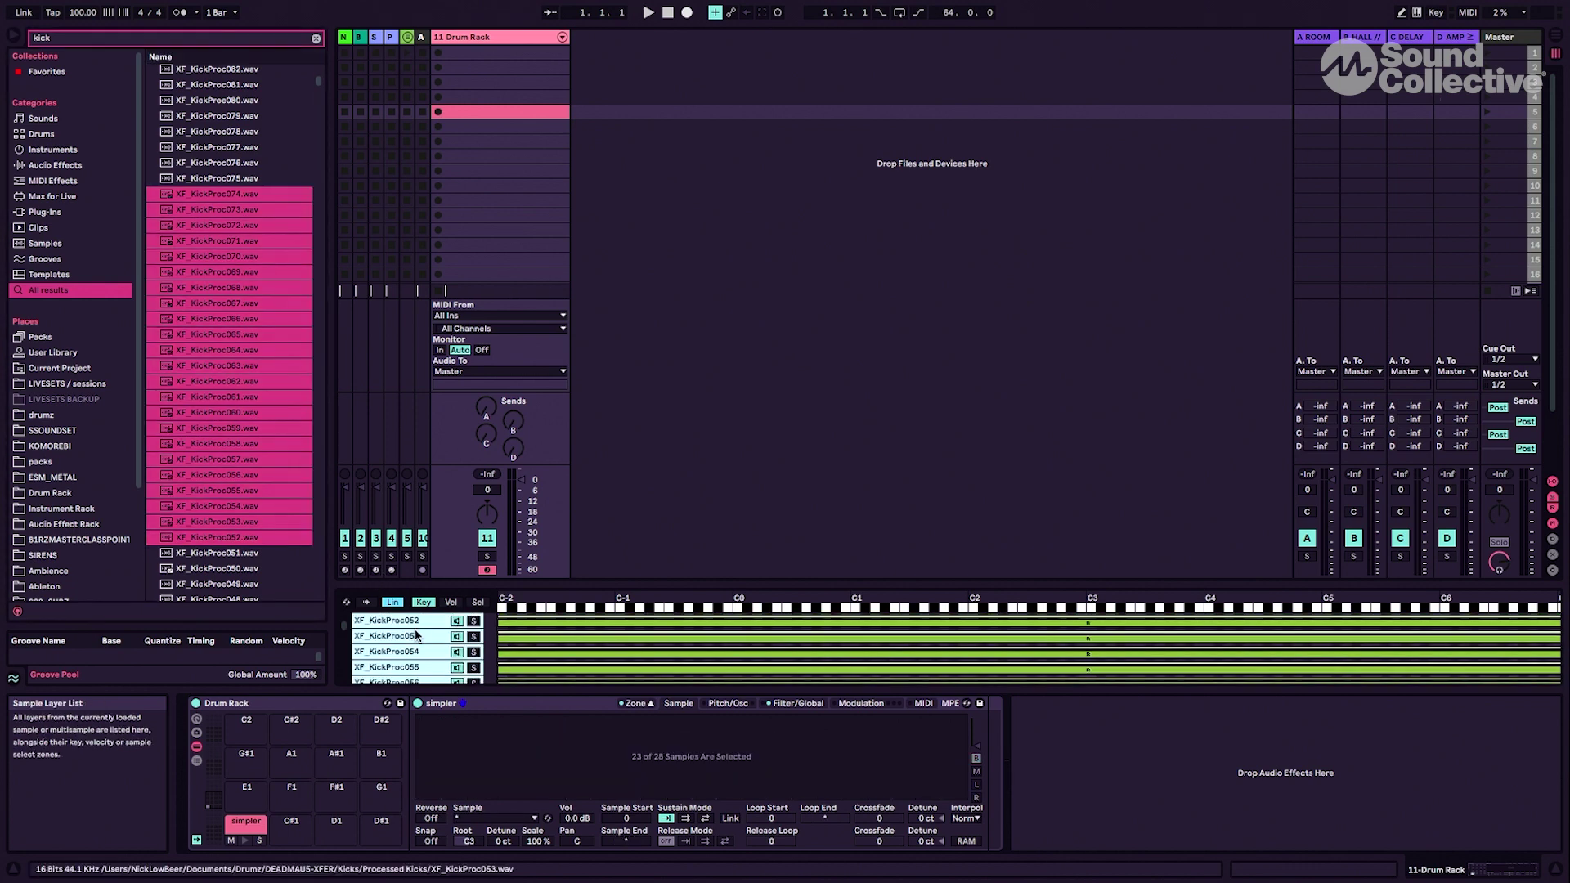
# Step: Show the sample select zones and distribute the ranges of all sample layers equally
pyautogui.click(409, 620)
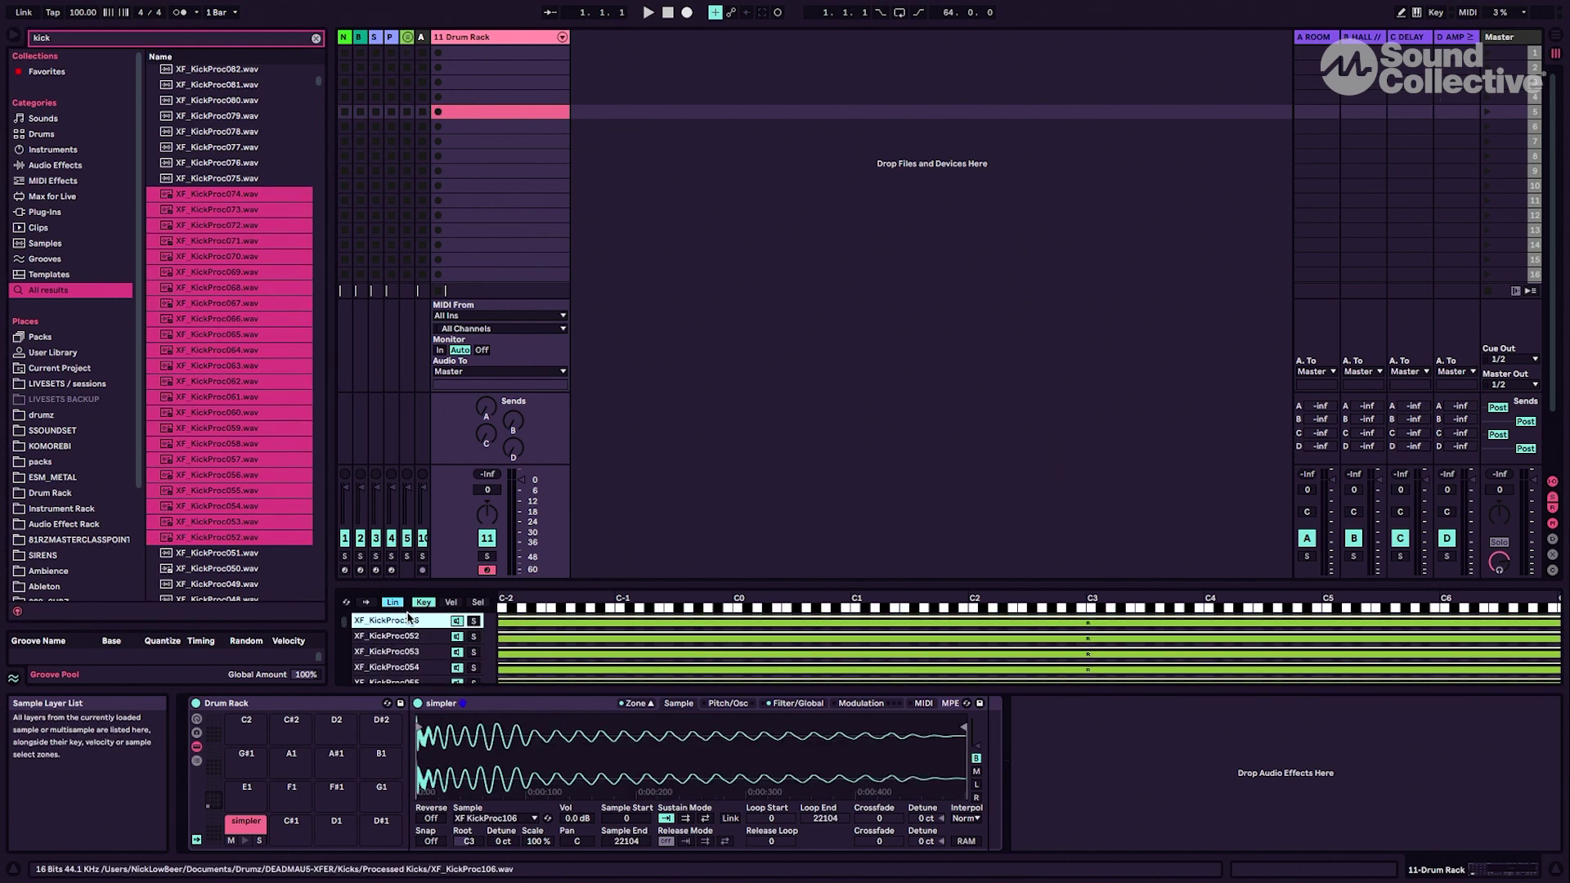
pyautogui.scroll(-5, 408, 621)
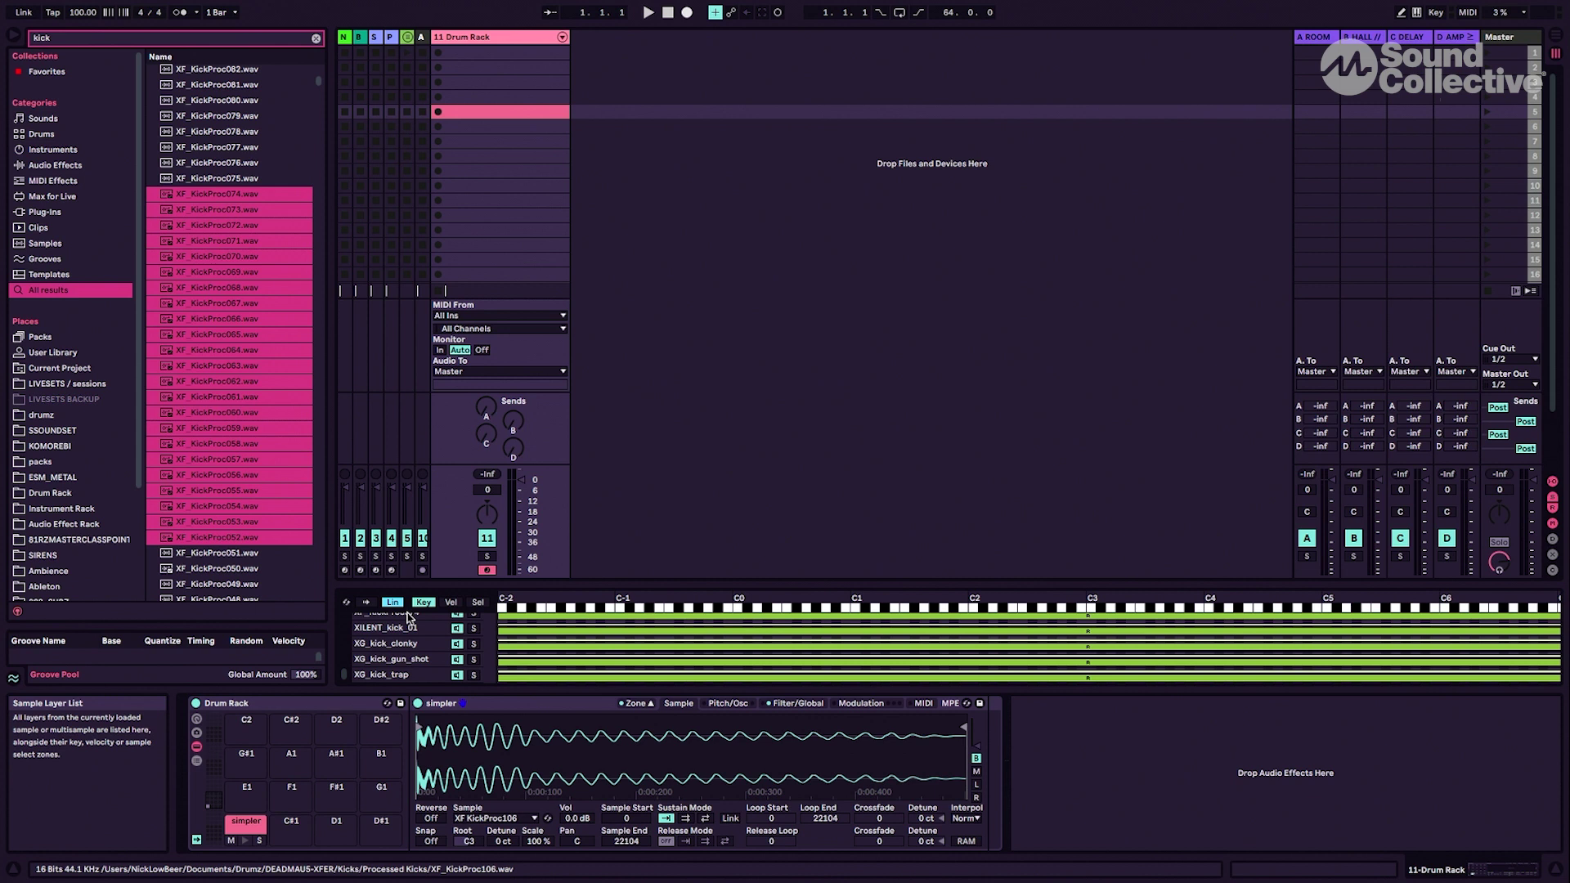
pyautogui.scroll(5, 407, 614)
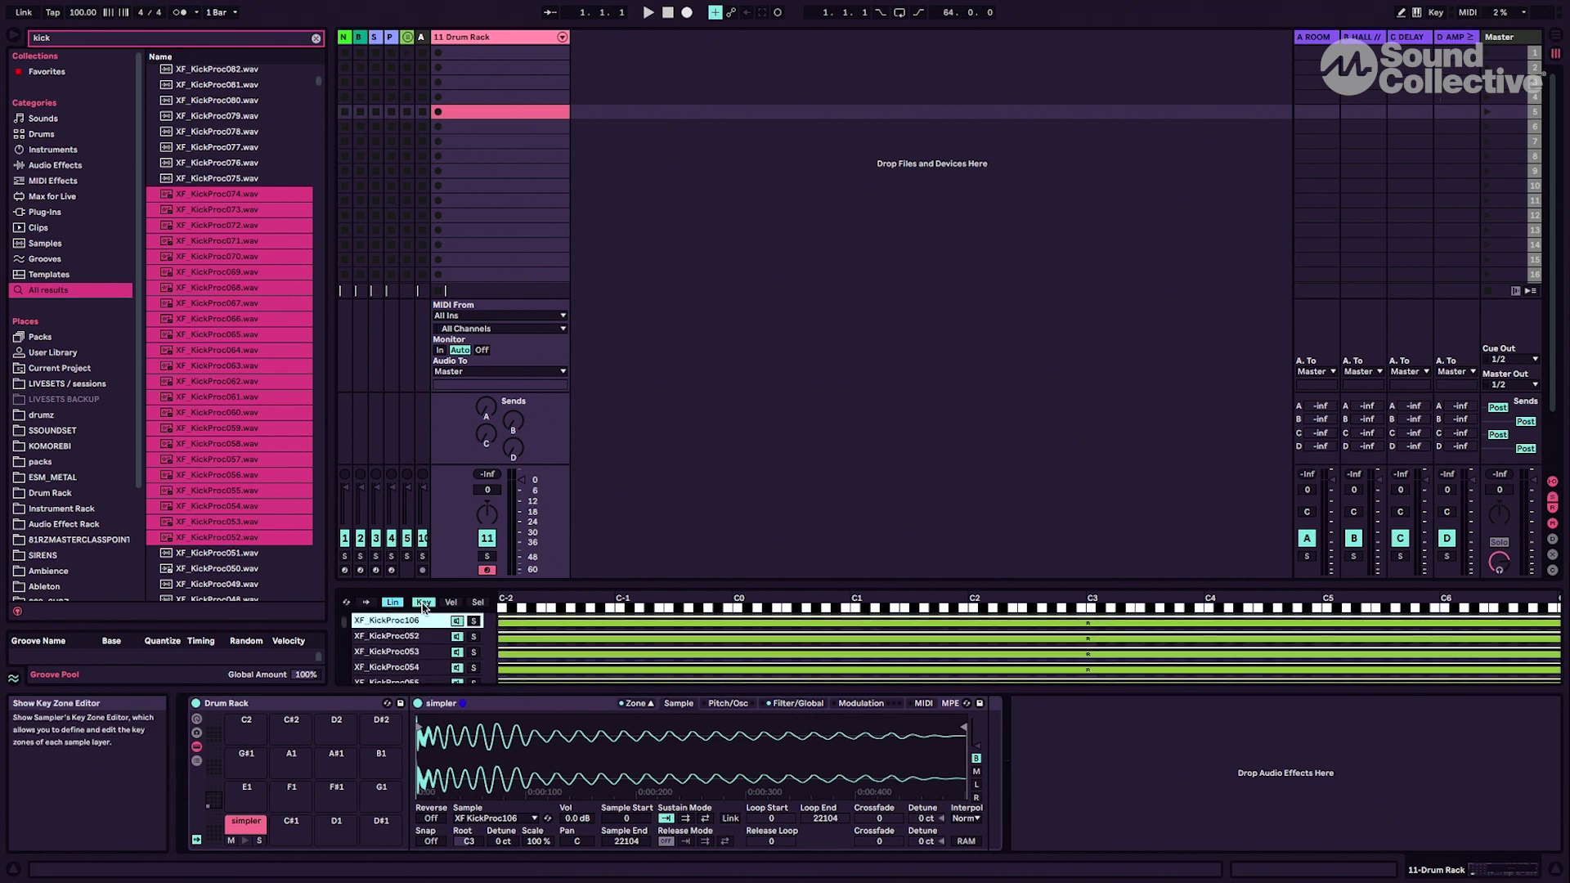
pyautogui.click(477, 604)
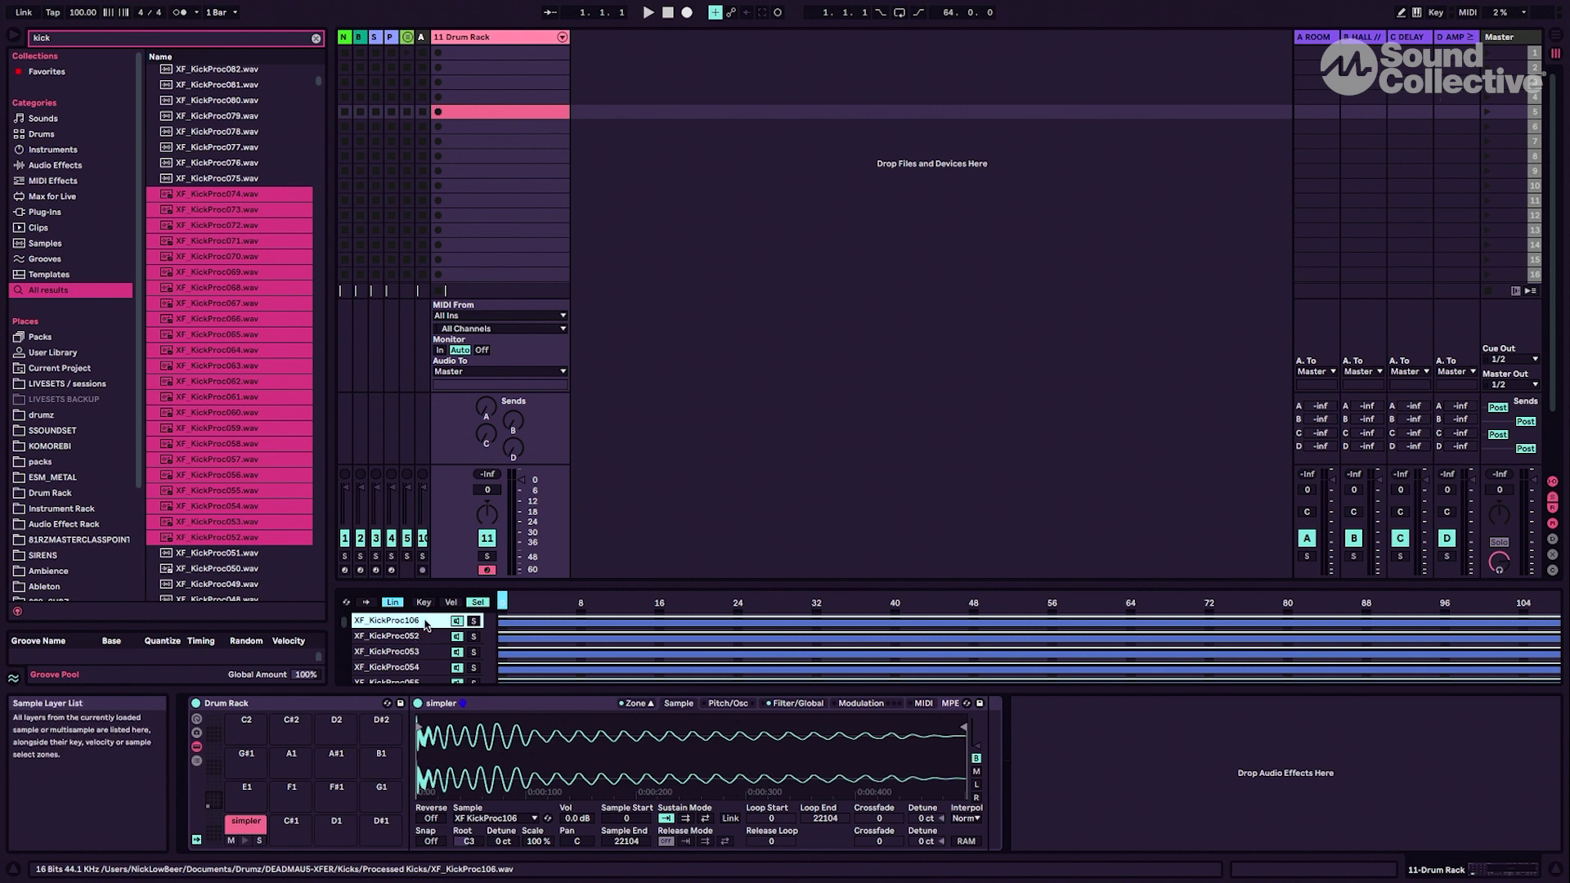
pyautogui.press('super+a')
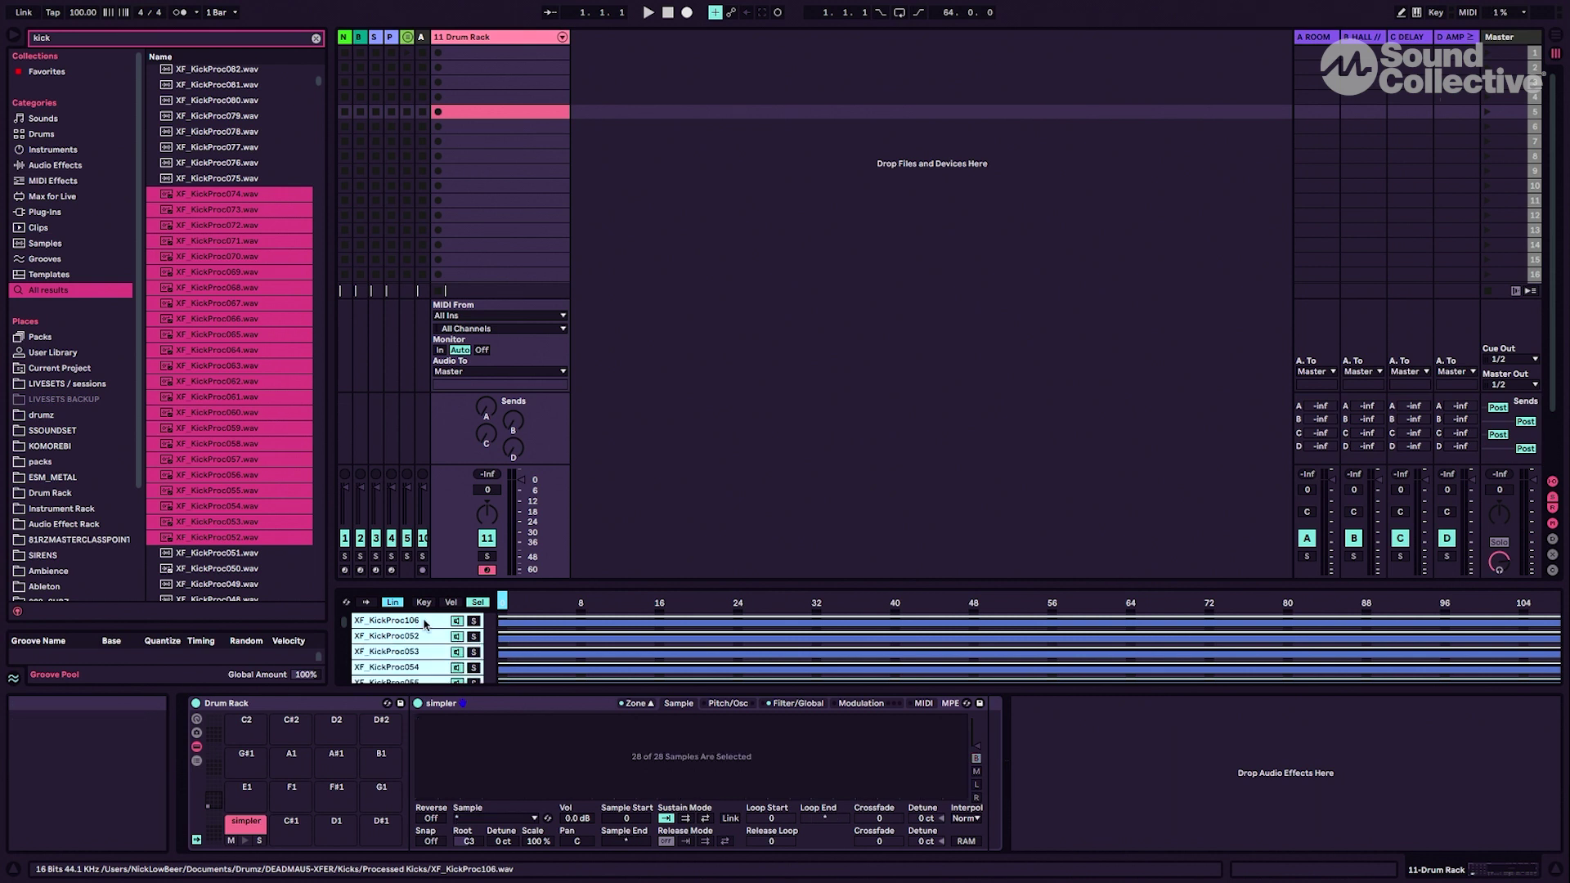
pyautogui.rightClick(425, 625)
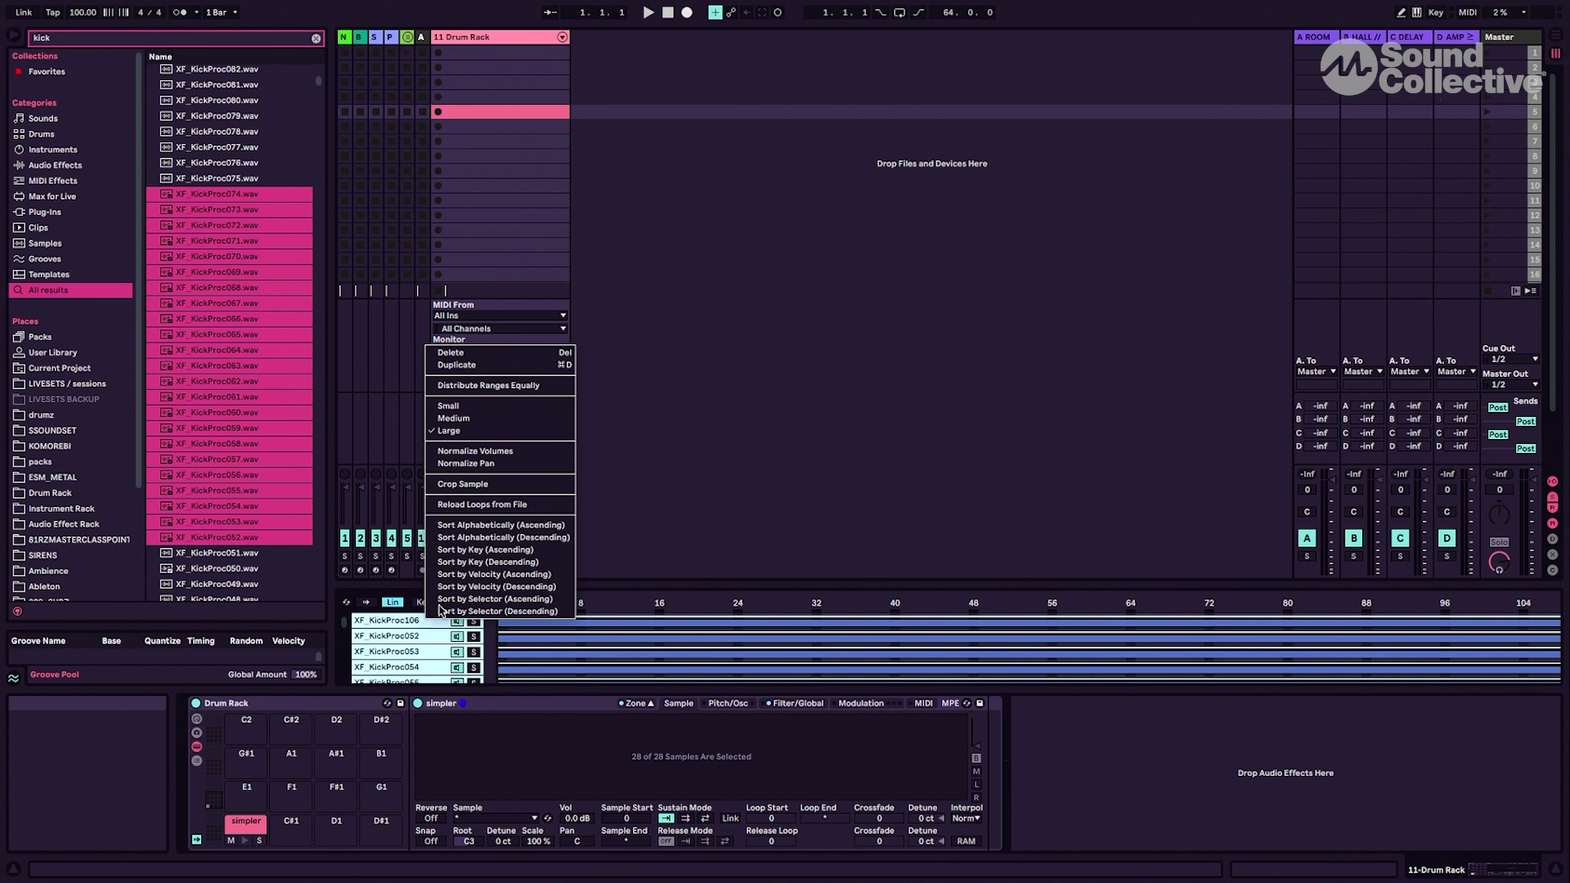
pyautogui.click(507, 386)
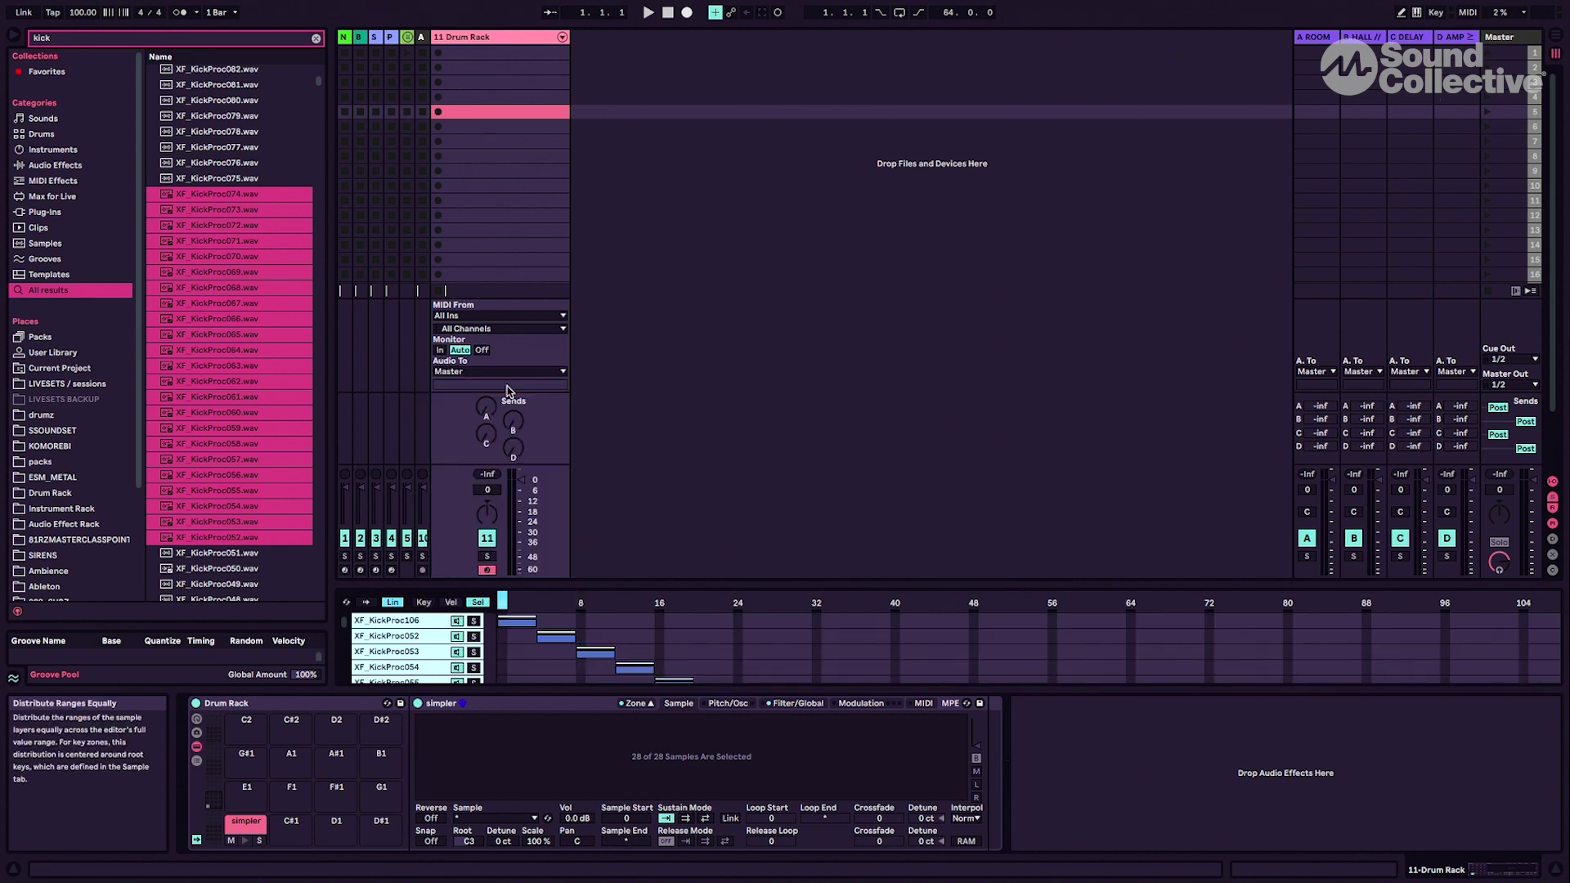
# Step: Audition the kick layers by sweeping the sample selector across their zones and back to 0
pyautogui.click(503, 604)
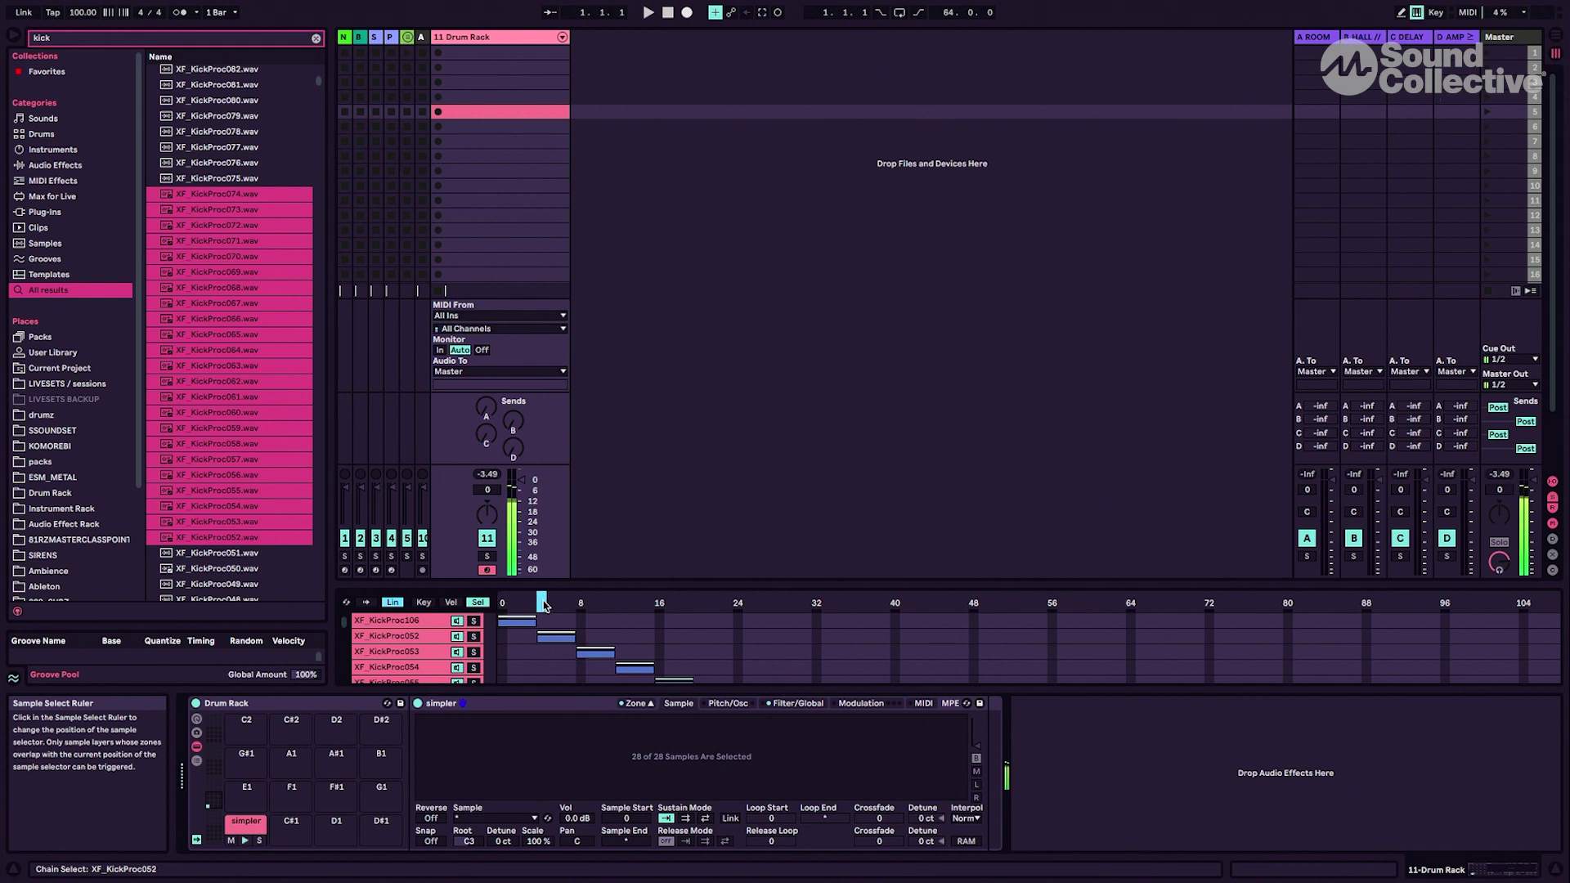
pyautogui.moveTo(548, 605); pyautogui.dragTo(582, 605)
pyautogui.moveTo(769, 599)
pyautogui.mouseDown()
pyautogui.moveTo(872, 599)
pyautogui.moveTo(503, 602)
pyautogui.mouseUp()
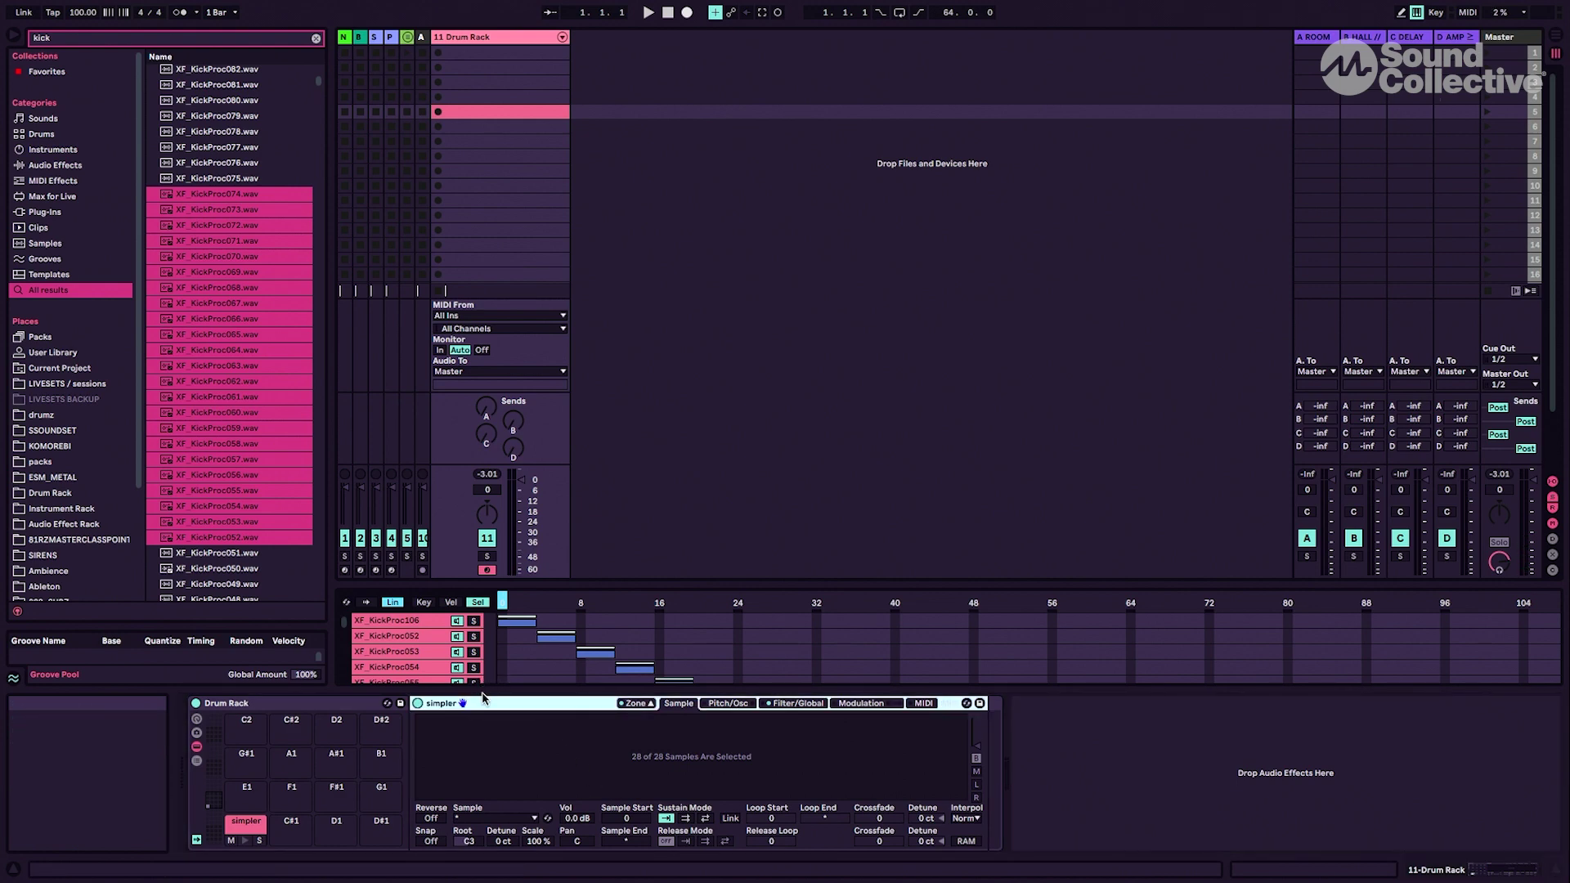
# Step: Group the Sampler into an Instrument Rack and map its sample selector to Macro 1
pyautogui.click(423, 602)
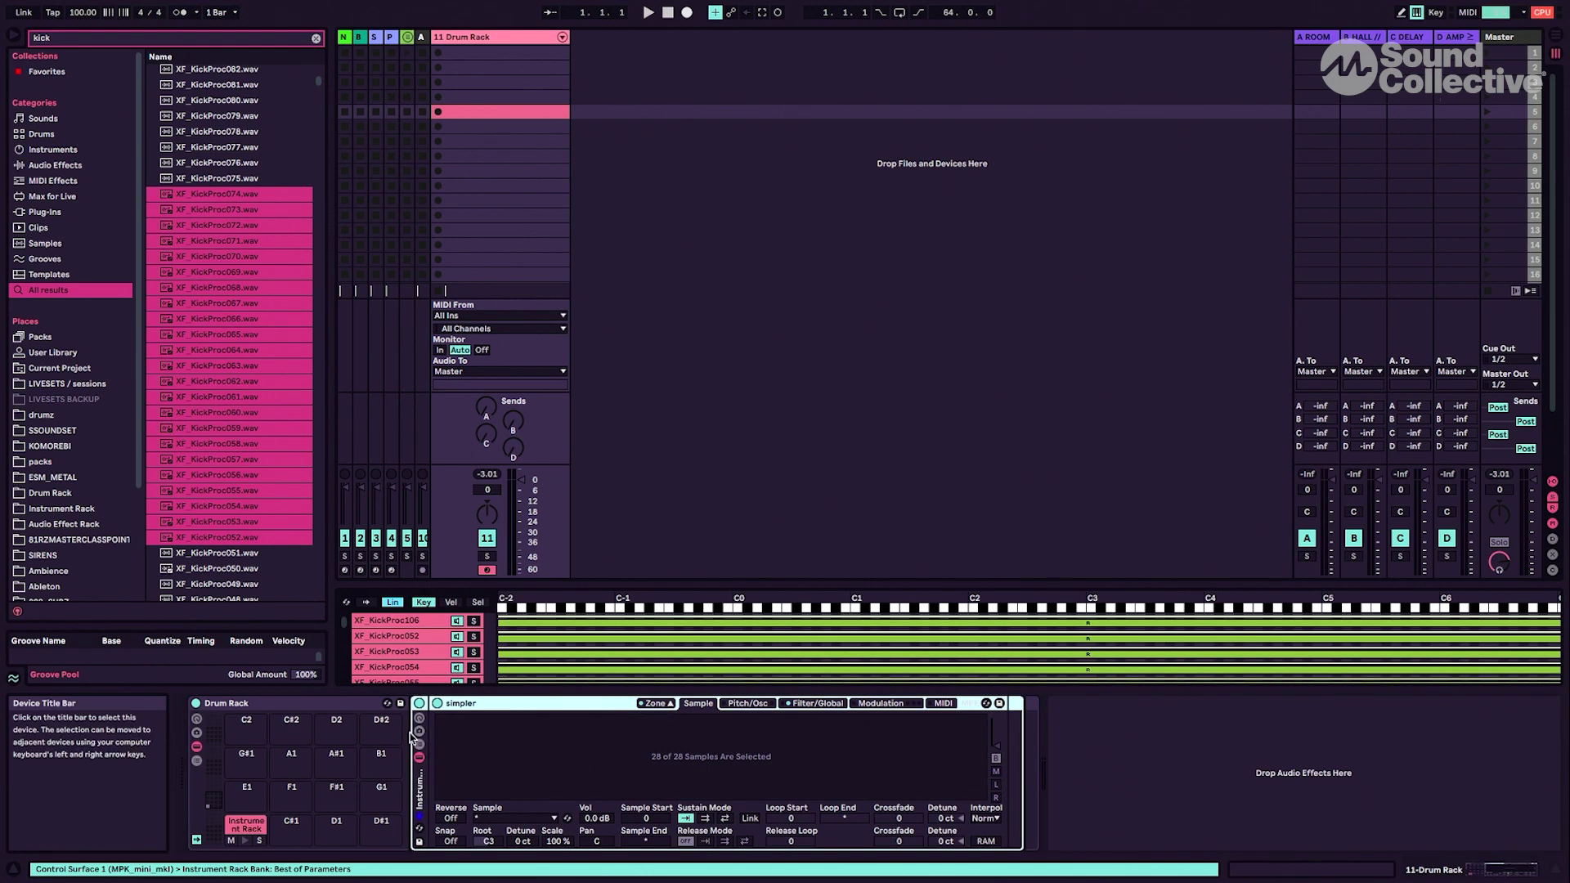
pyautogui.click(477, 602)
pyautogui.rightClick(502, 605)
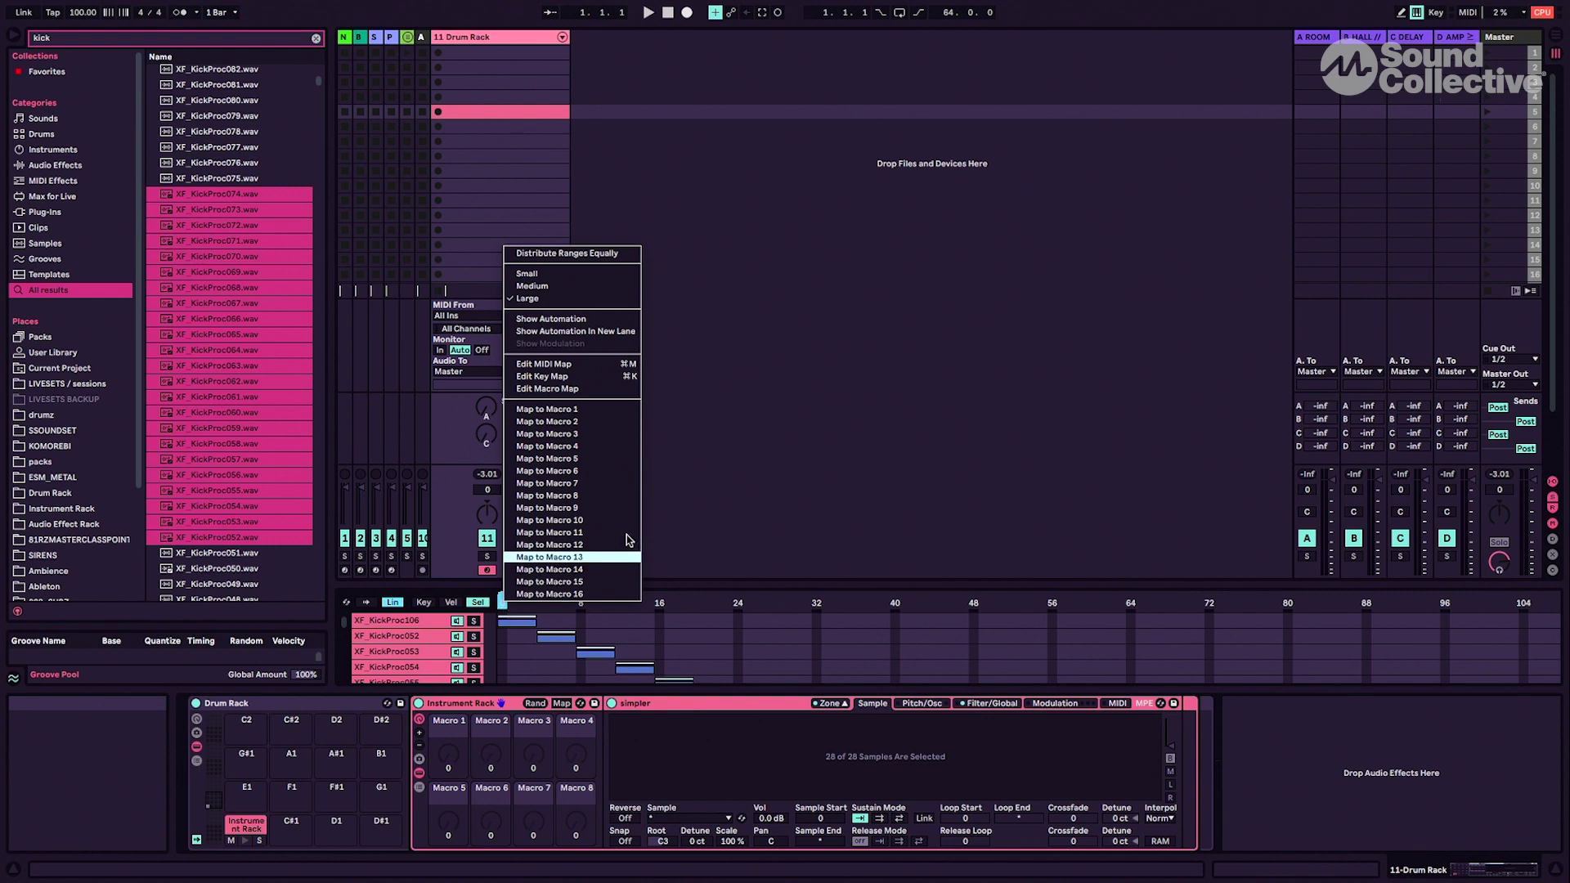
pyautogui.click(601, 410)
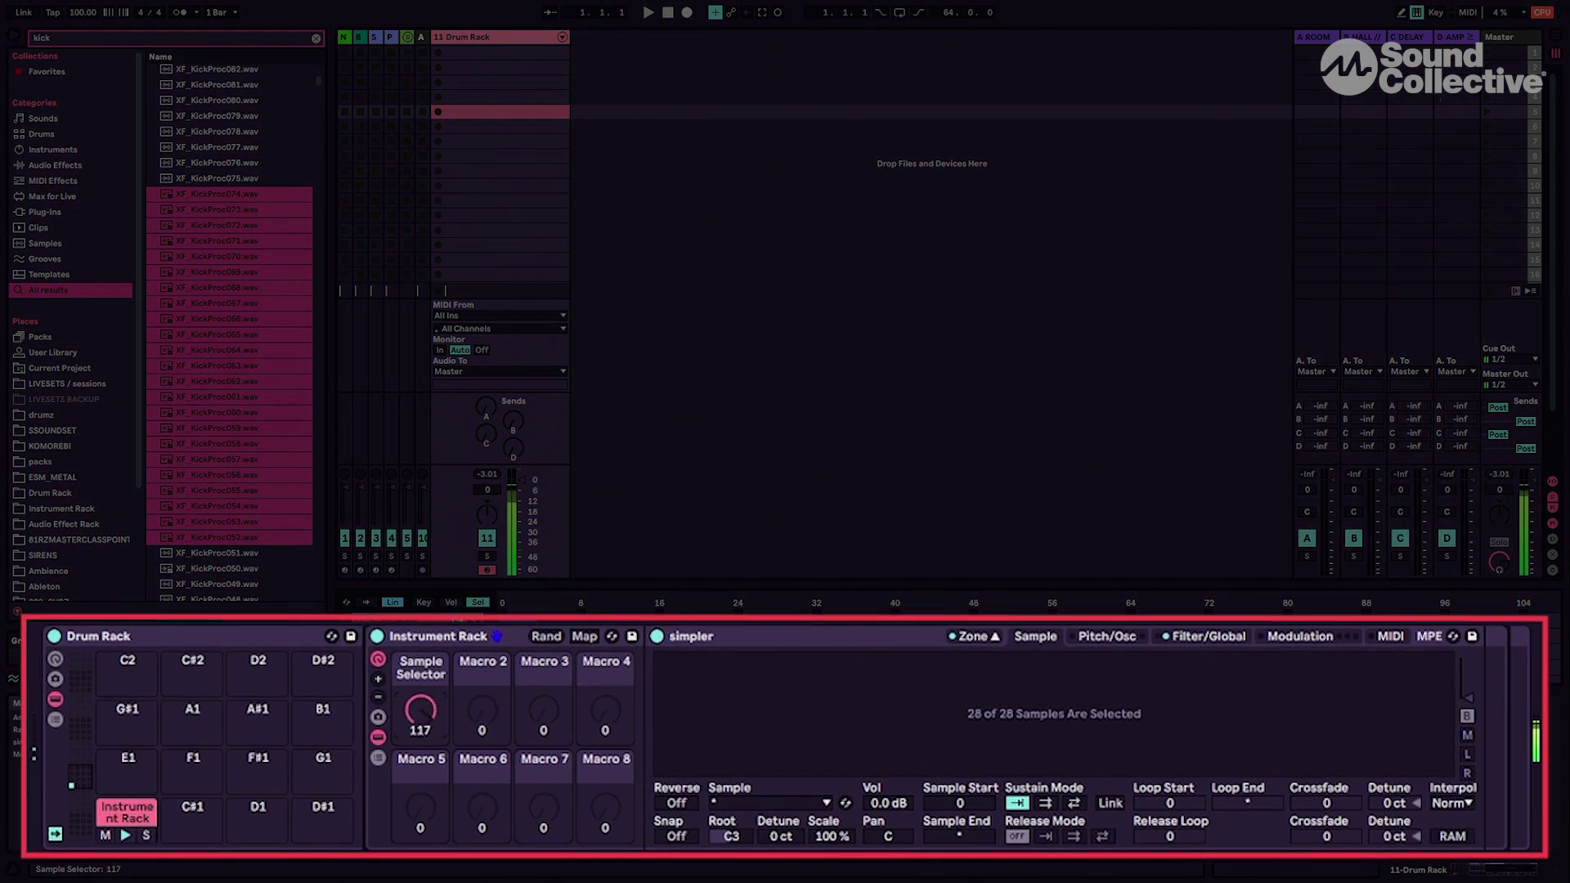
# Step: Audition the kicks with the Sample Selector macro and return it to 0
pyautogui.moveTo(420, 601); pyautogui.dragTo(370, 767)
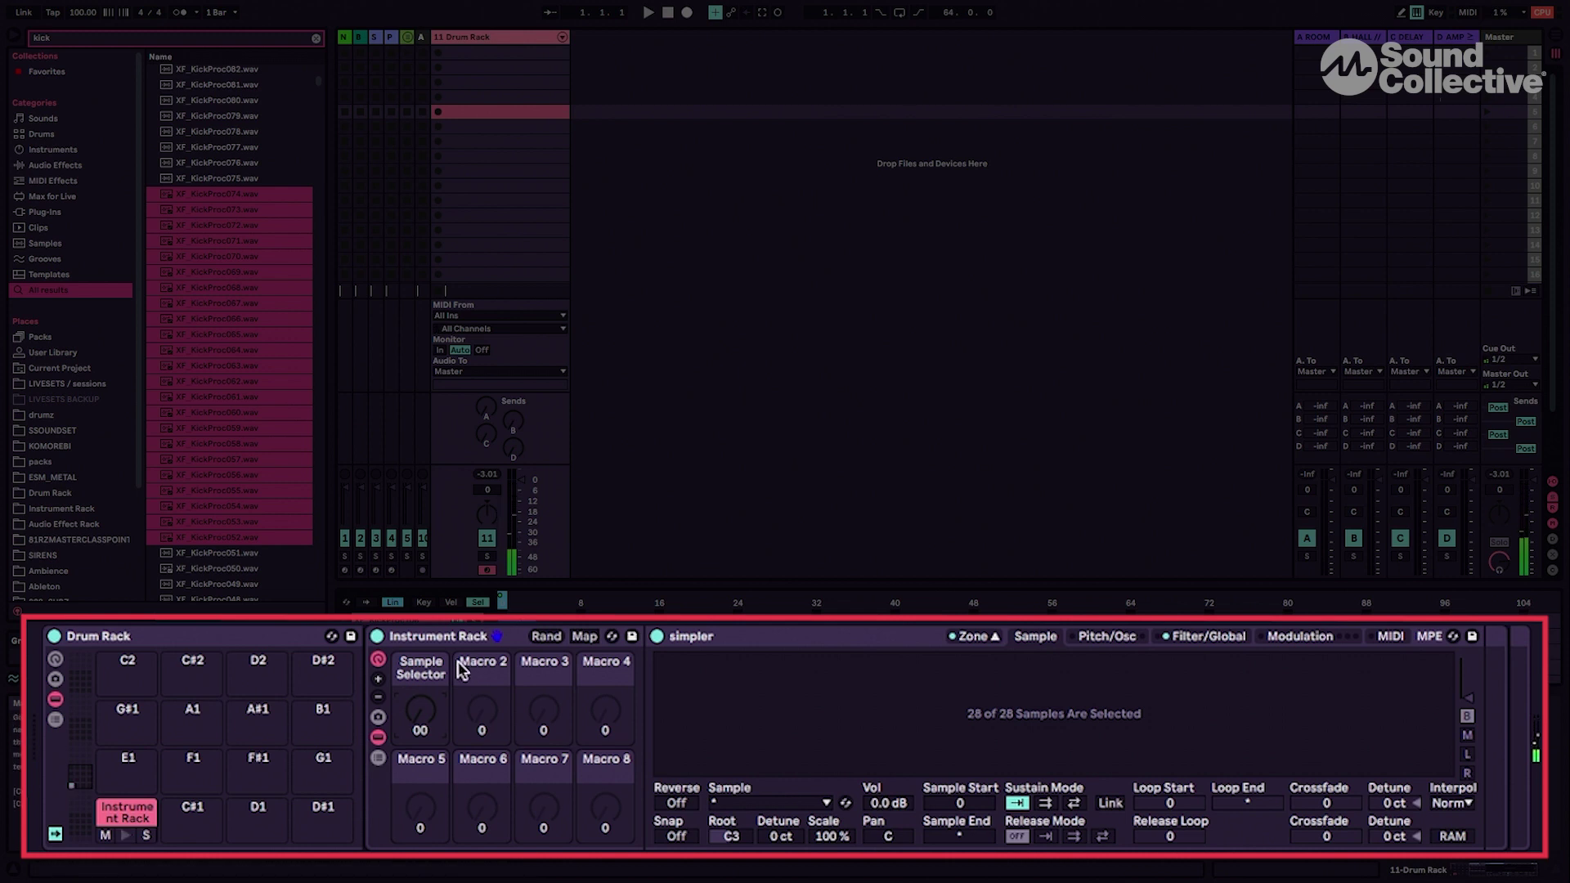
pyautogui.moveTo(424, 691)
pyautogui.mouseDown()
pyautogui.moveTo(423, 638)
pyautogui.moveTo(417, 720)
pyautogui.mouseUp()
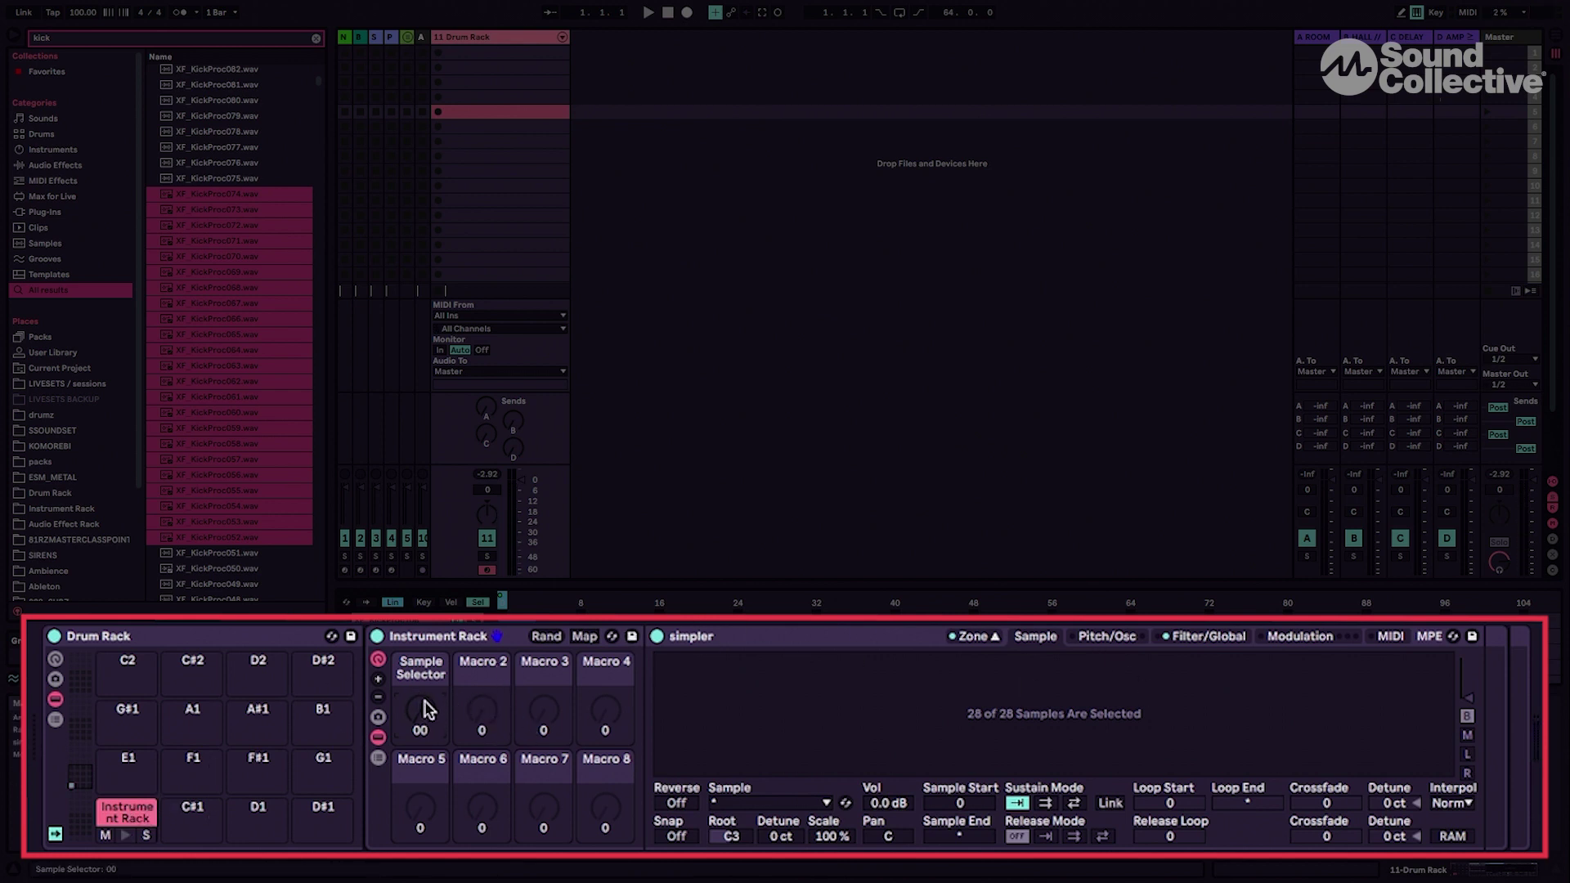
pyautogui.moveTo(426, 714); pyautogui.dragTo(442, 740)
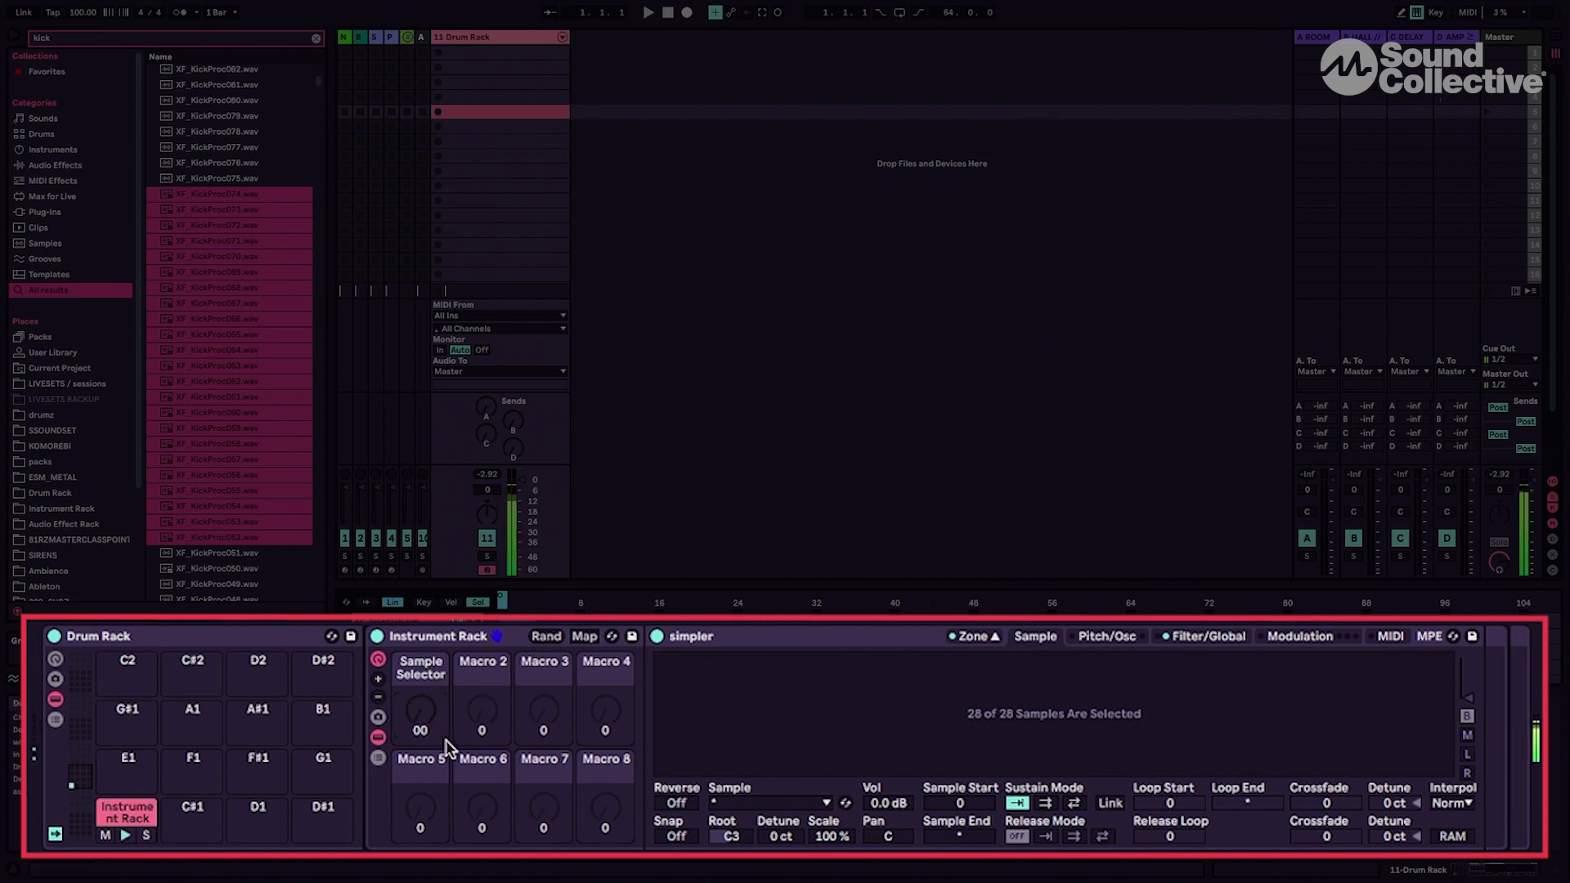
# Step: Map the Sampler's transpose to Macro 2 and set it to +4 st
pyautogui.click(1076, 636)
pyautogui.rightClick(1363, 790)
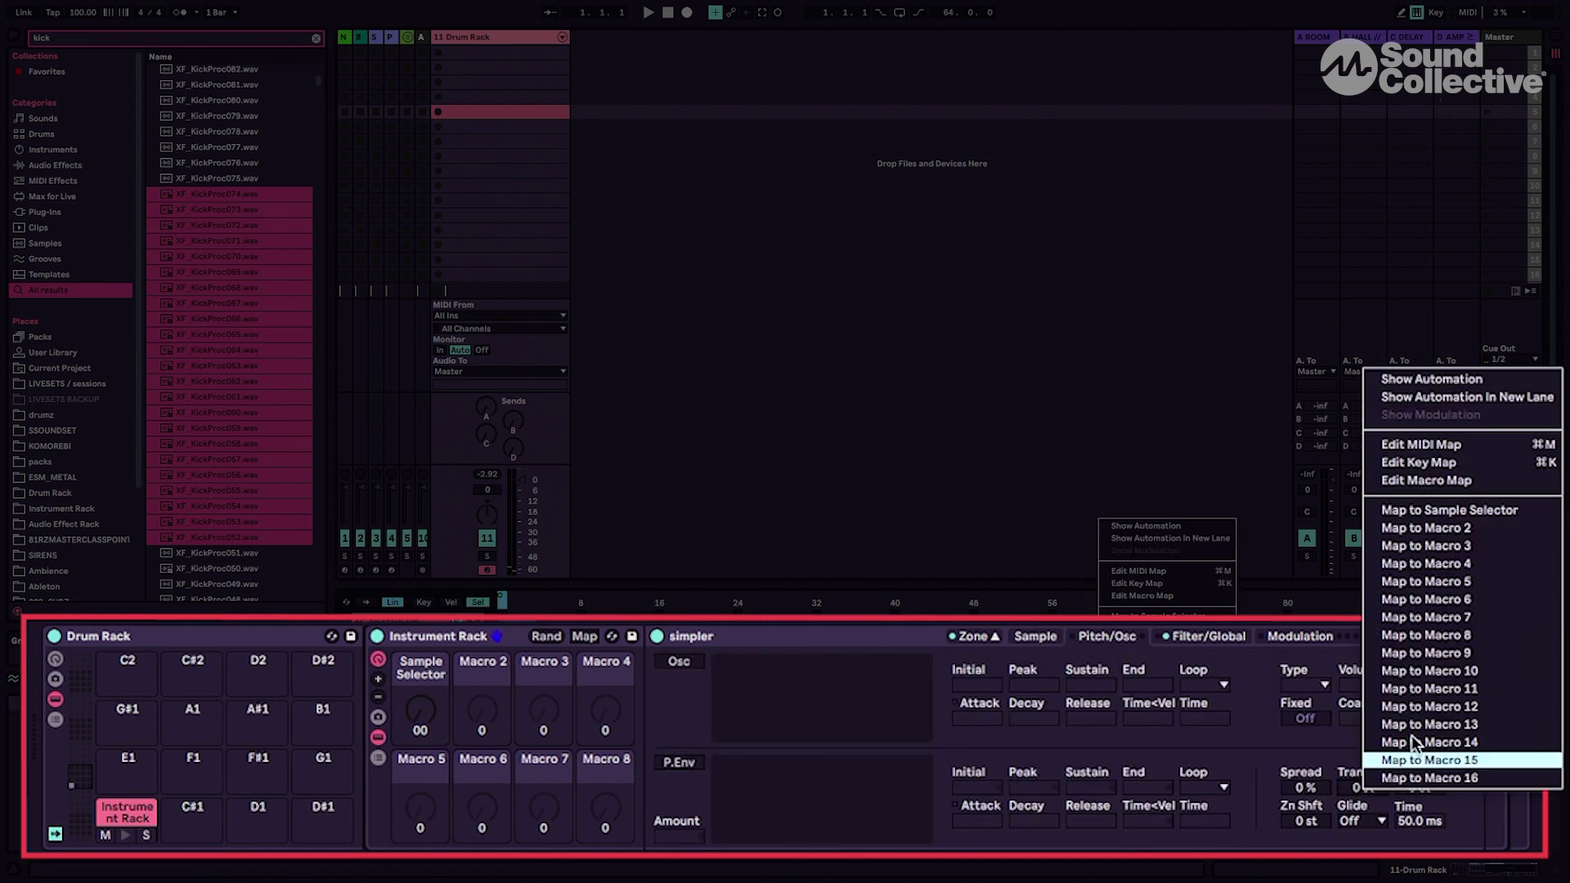
pyautogui.click(1437, 524)
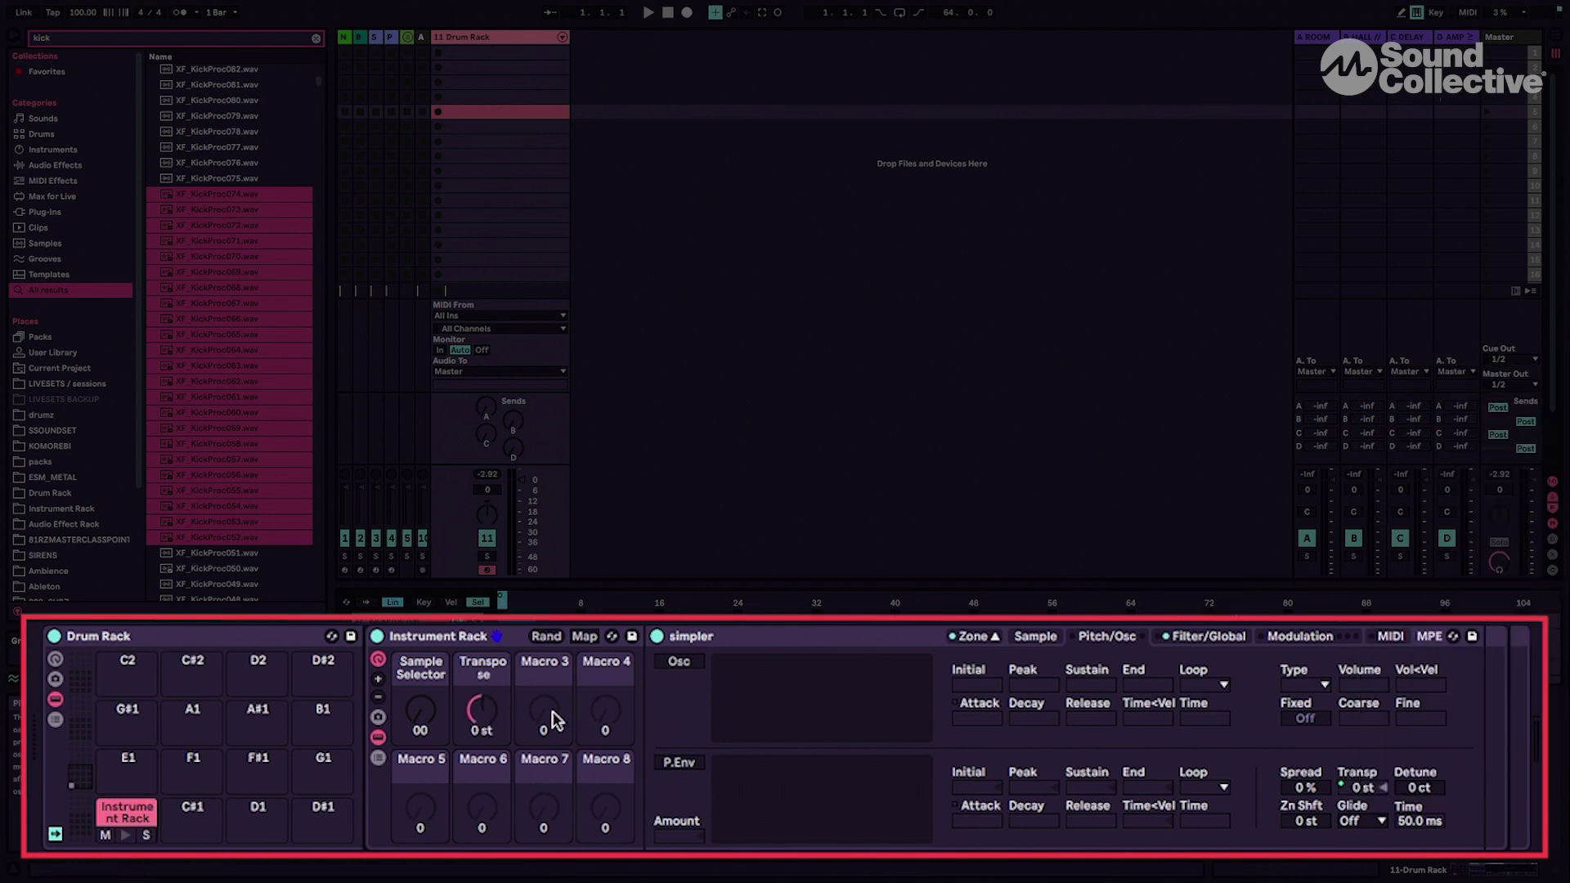
pyautogui.moveTo(490, 716); pyautogui.dragTo(489, 708)
# Step: Map the Sampler's filter frequency to Macro 4 and keep the macro at 22.0 kHz
pyautogui.click(1209, 636)
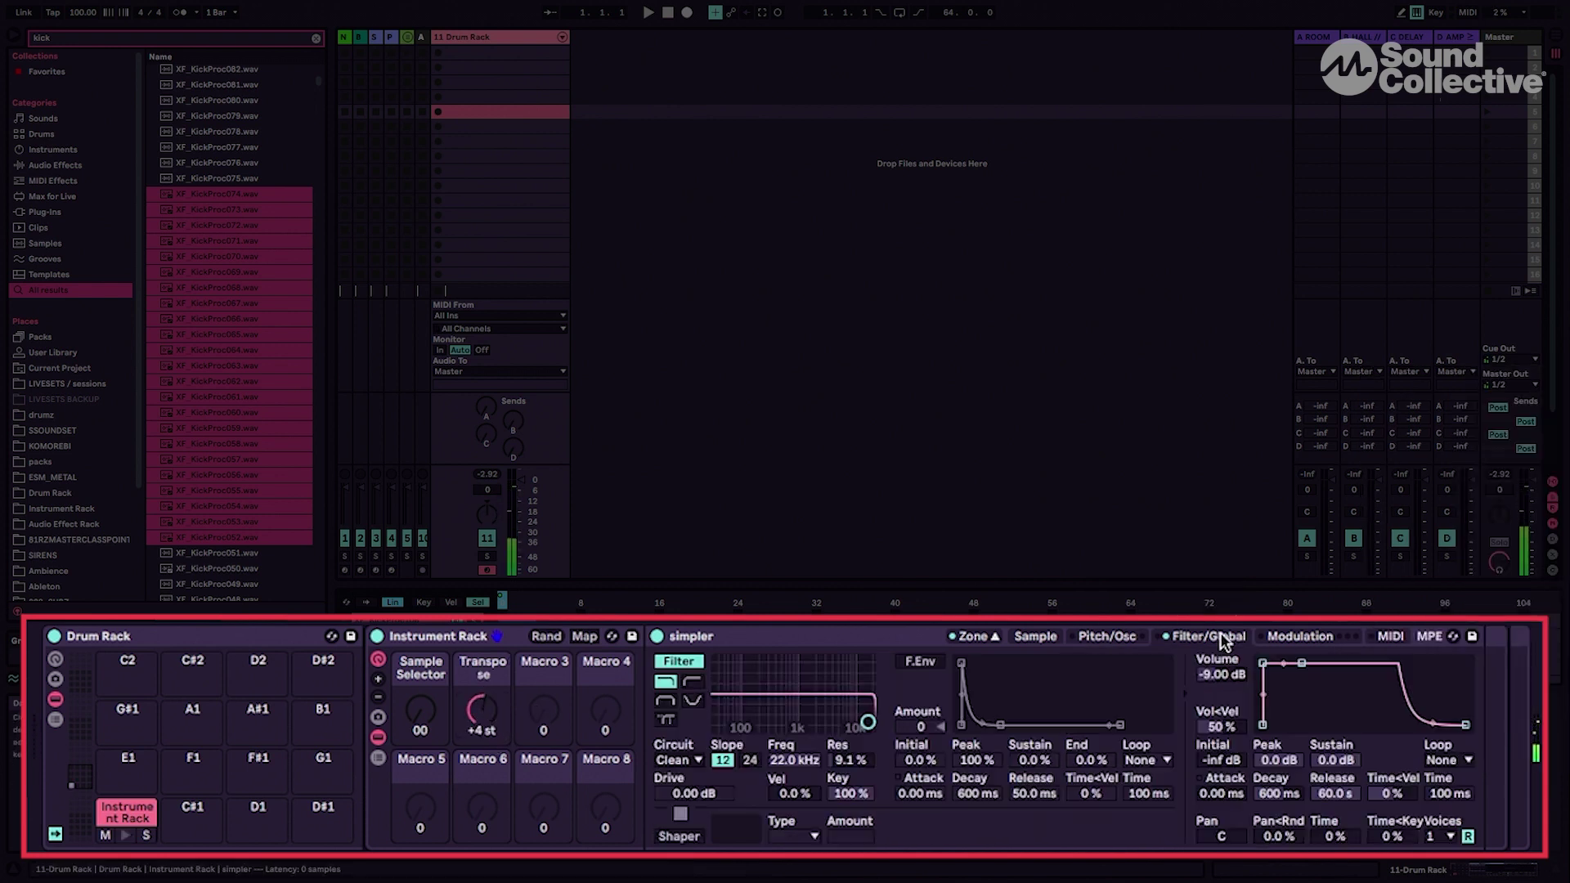
pyautogui.rightClick(812, 760)
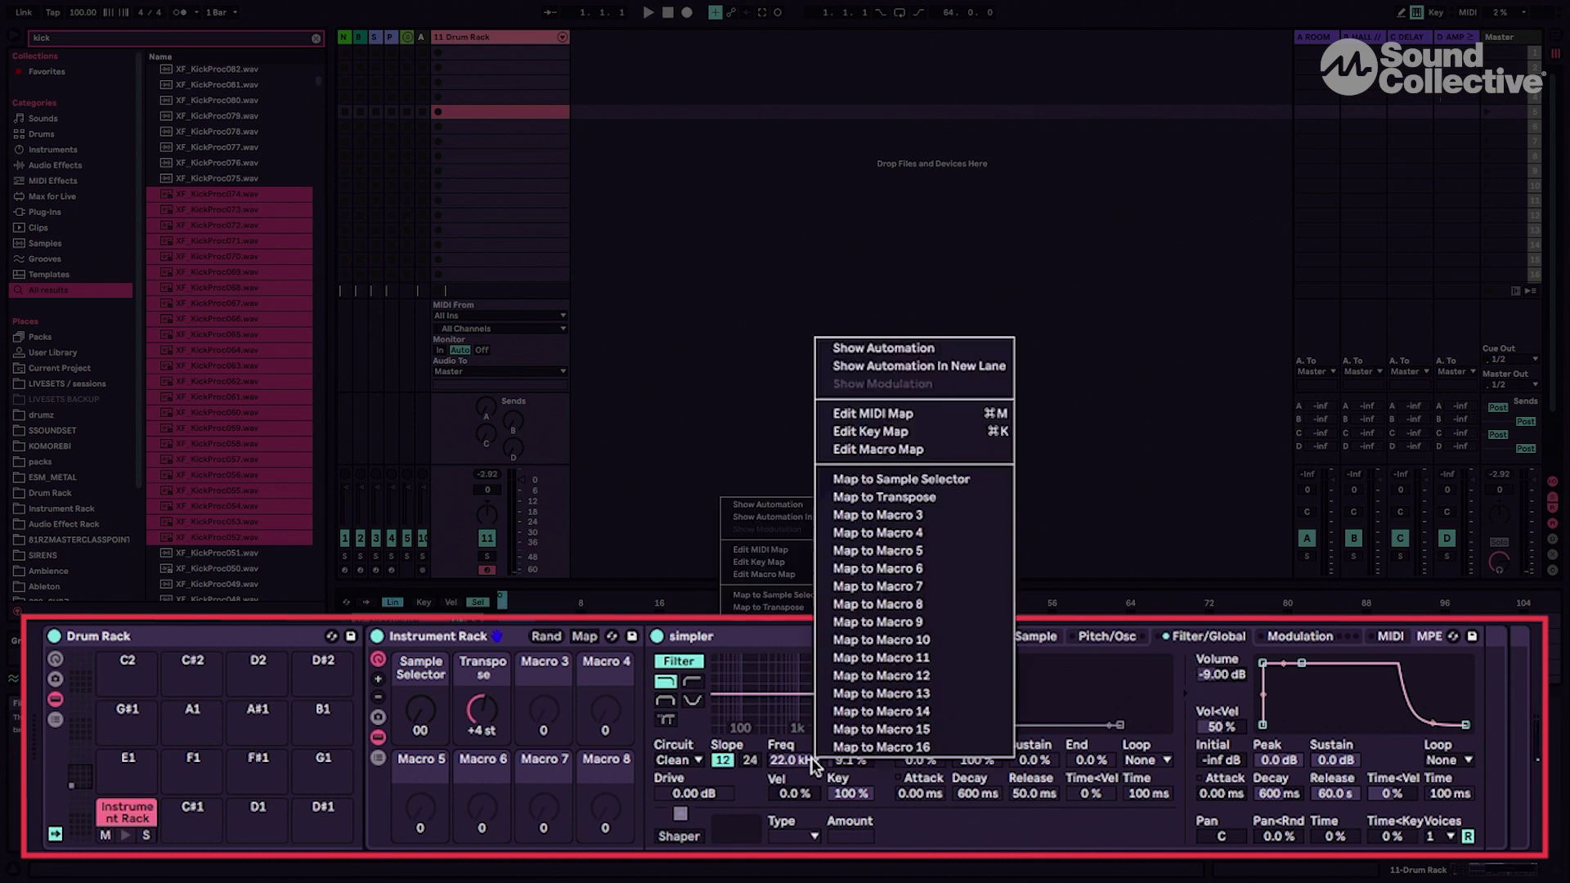
pyautogui.click(877, 532)
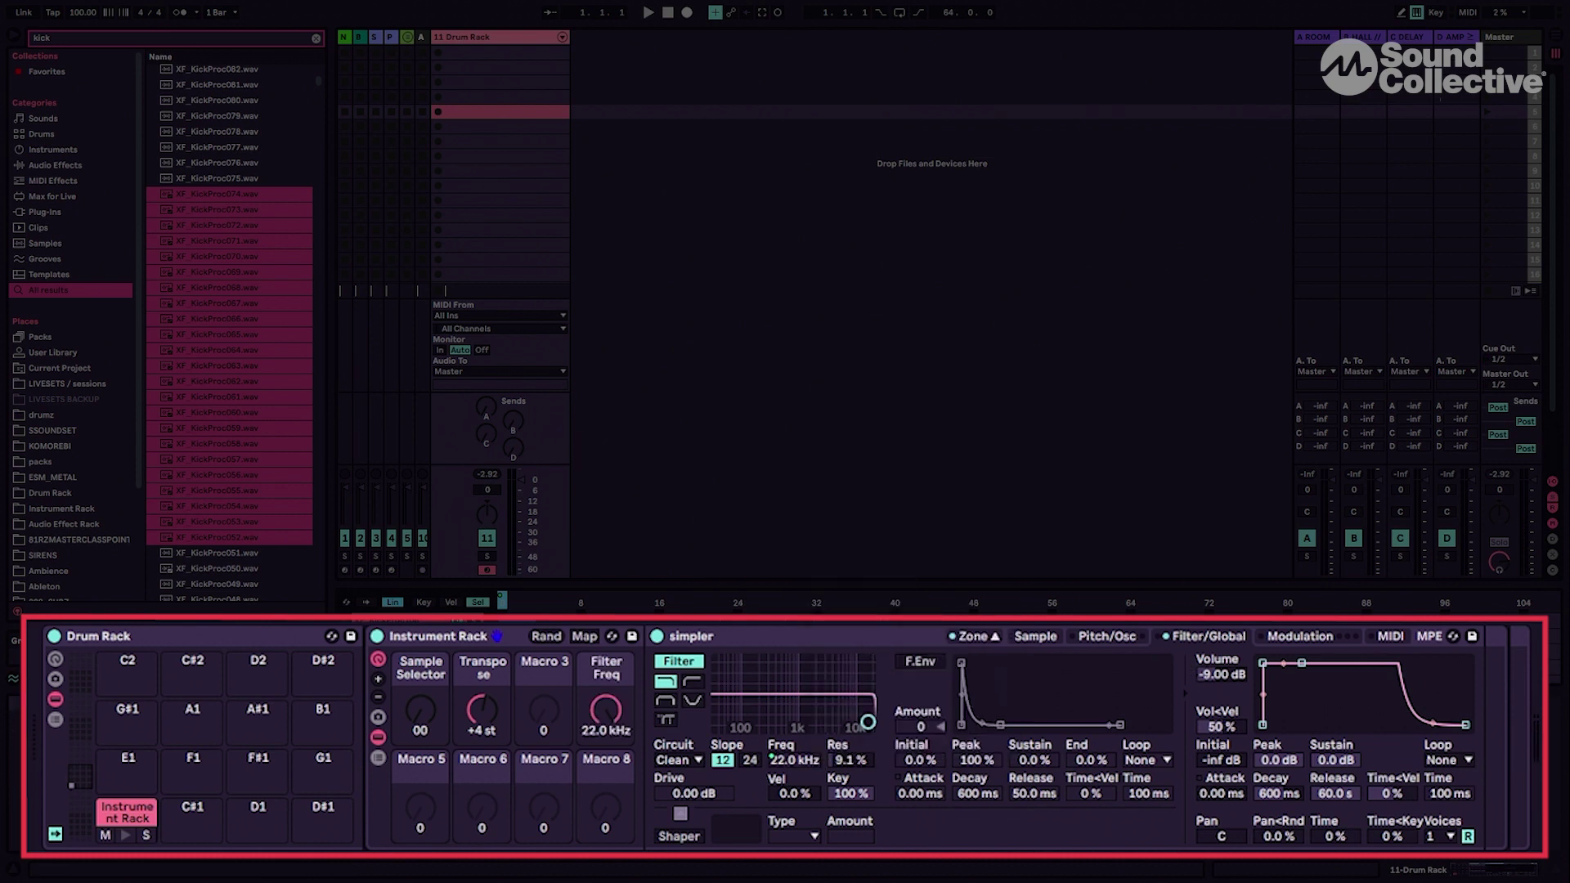
pyautogui.moveTo(613, 711)
pyautogui.mouseDown()
pyautogui.moveTo(612, 773)
pyautogui.moveTo(611, 695)
pyautogui.mouseUp()
# Step: Map the filter resonance to Macro 3, set it to 65 %, and try it with the Filter Freq macro, ending at 22.0 kHz
pyautogui.rightClick(843, 764)
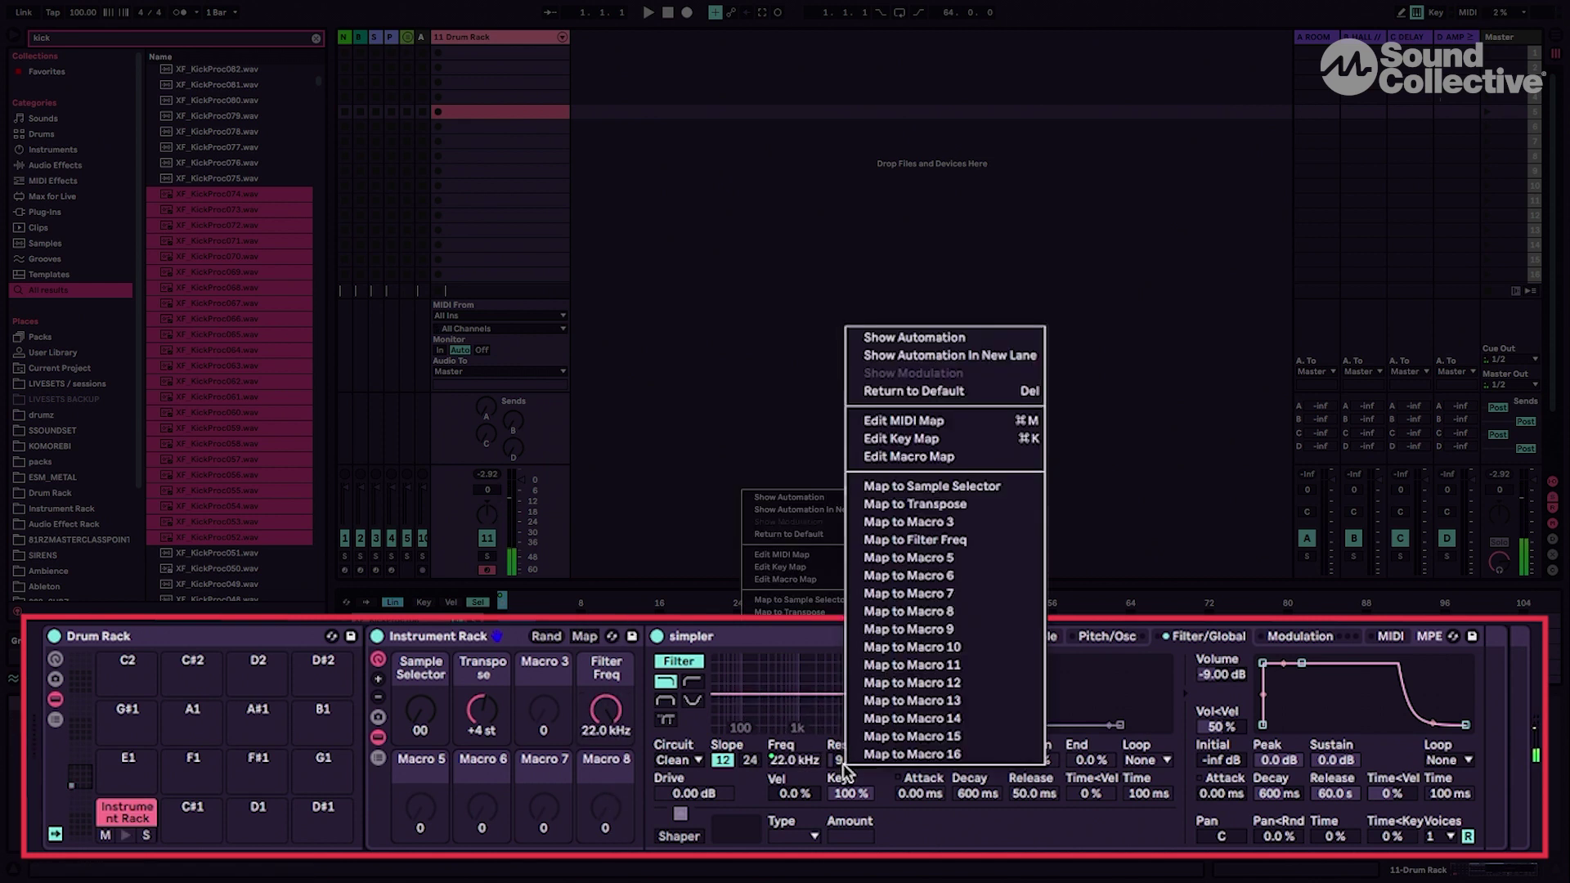
pyautogui.click(877, 518)
pyautogui.moveTo(544, 704); pyautogui.dragTo(548, 644)
pyautogui.moveTo(605, 708); pyautogui.dragTo(601, 769)
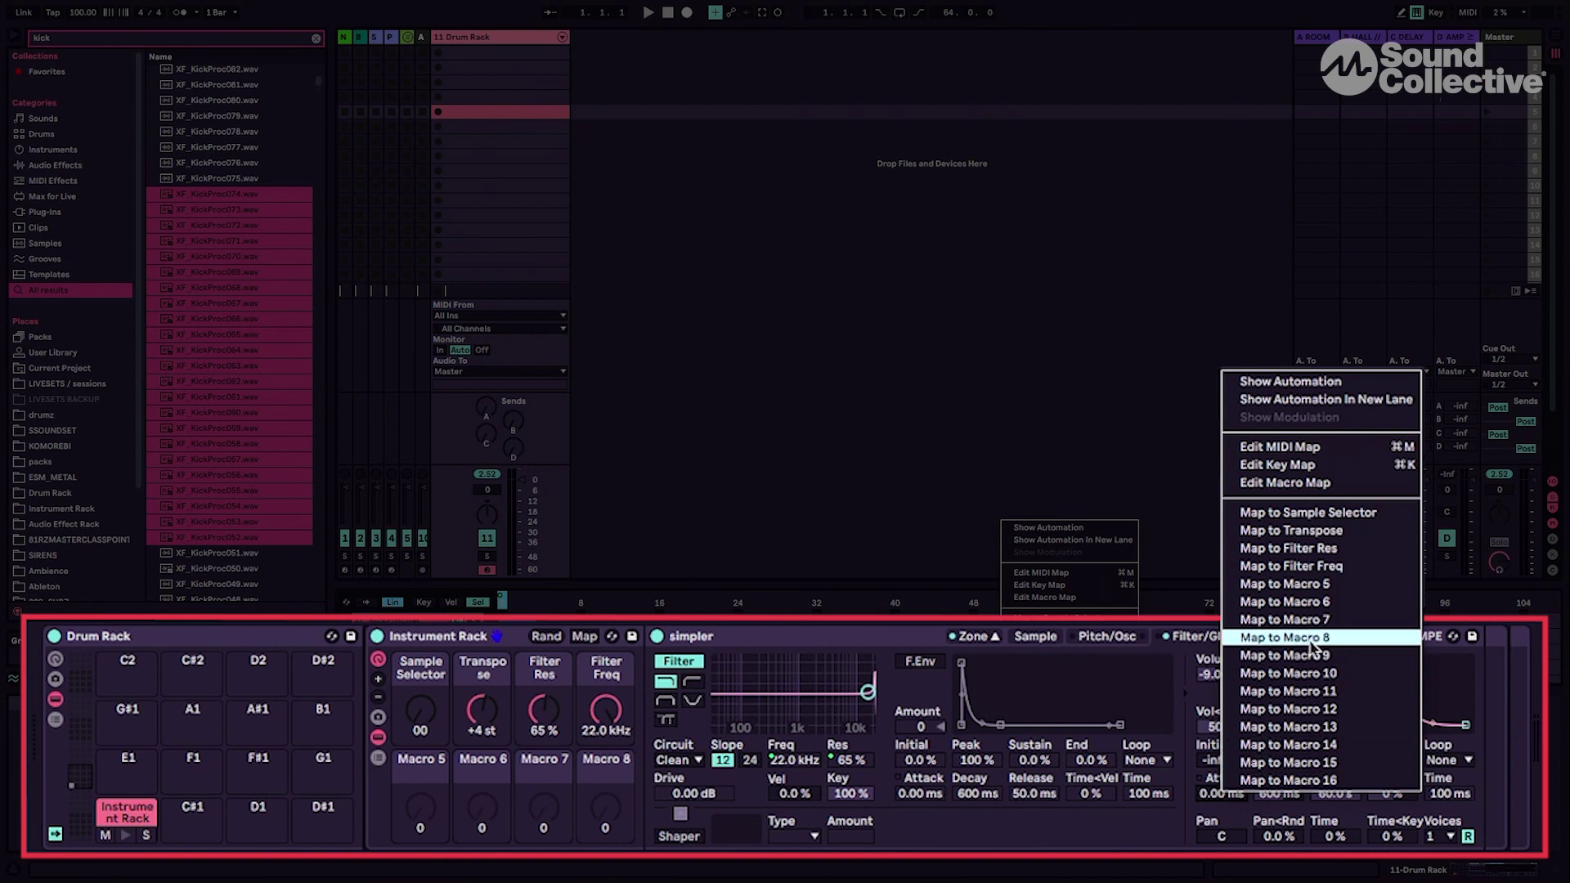
# Step: Map the volume envelope's attack to Macro 5
pyautogui.click(1285, 583)
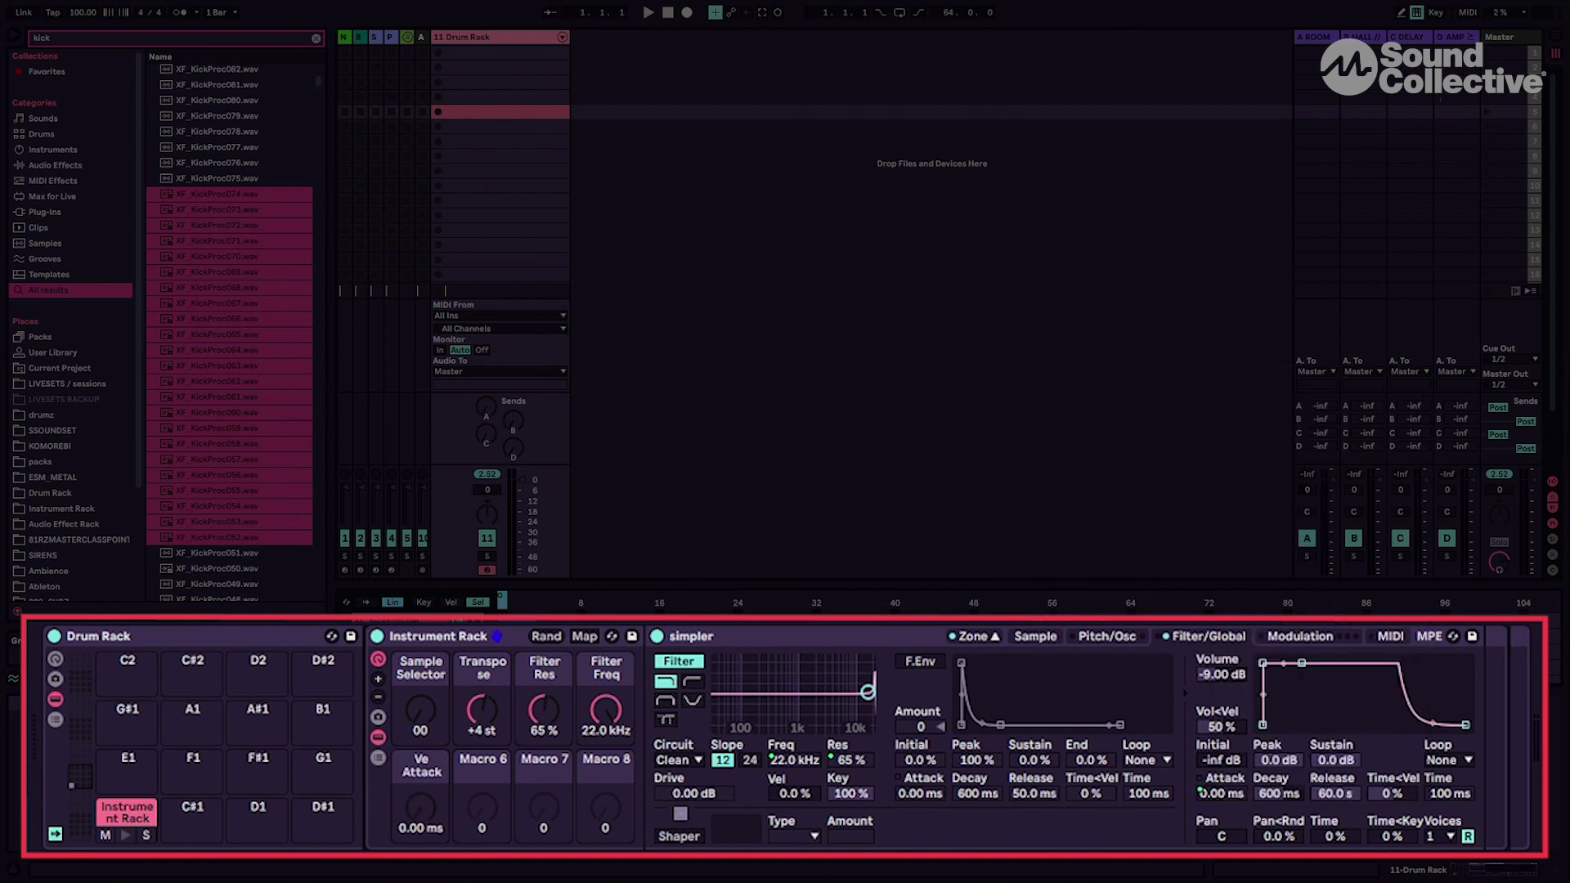
# Step: Map the volume envelope's release to Macro 6 and set the macro to 23.0 s, keeping Pan<Rnd at 0.0 %
pyautogui.moveTo(501, 787)
pyautogui.mouseDown()
pyautogui.moveTo(501, 744)
pyautogui.moveTo(501, 786)
pyautogui.mouseUp()
pyautogui.rightClick(1323, 789)
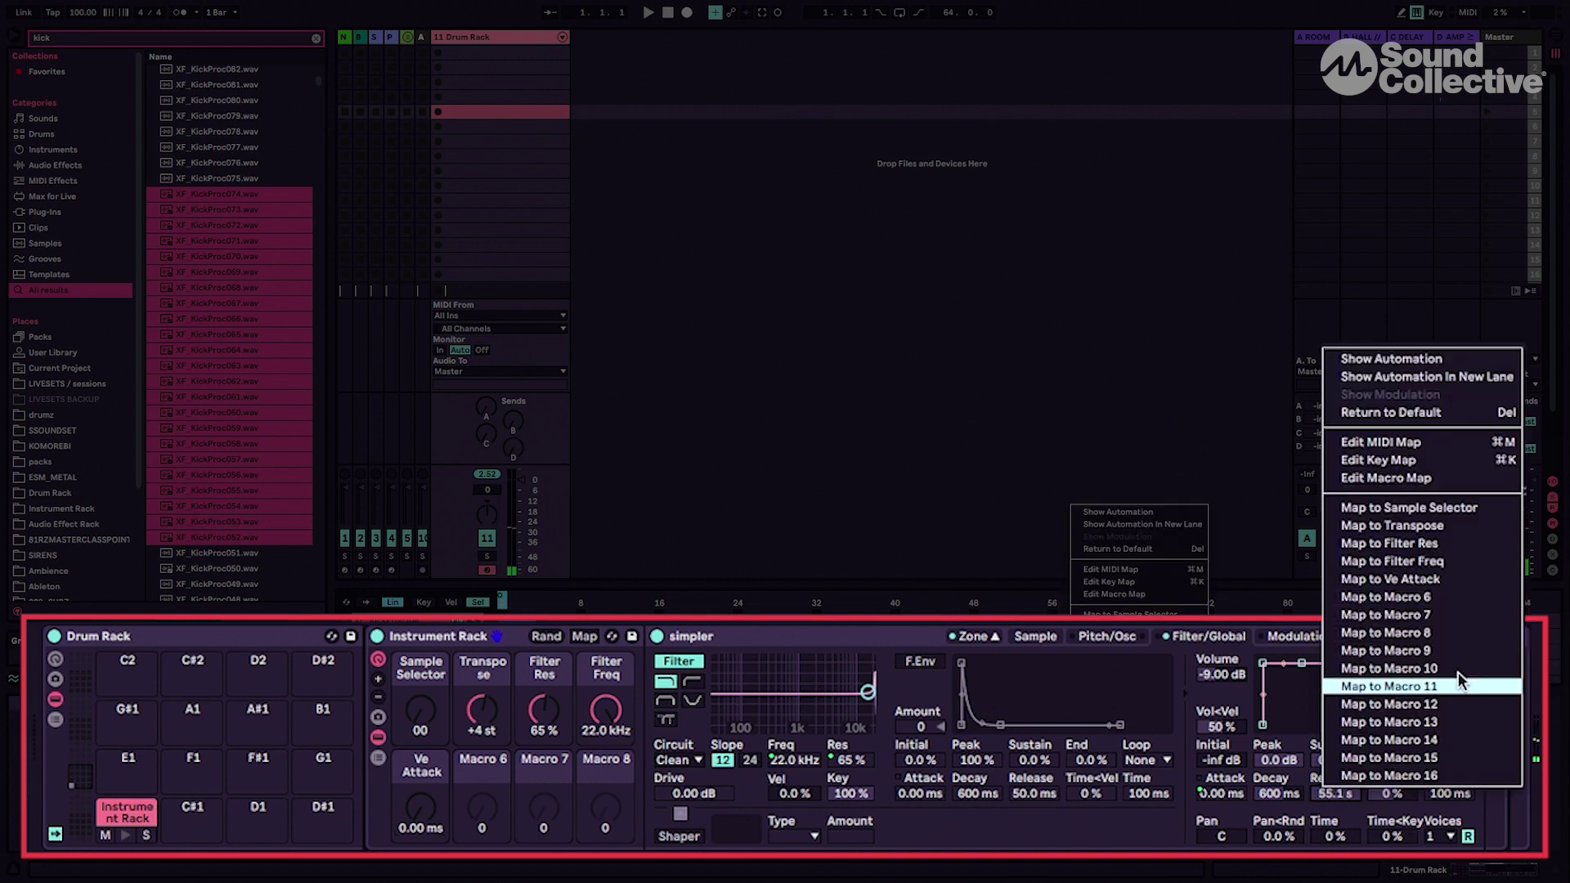
pyautogui.click(1443, 600)
pyautogui.moveTo(481, 807); pyautogui.dragTo(424, 814)
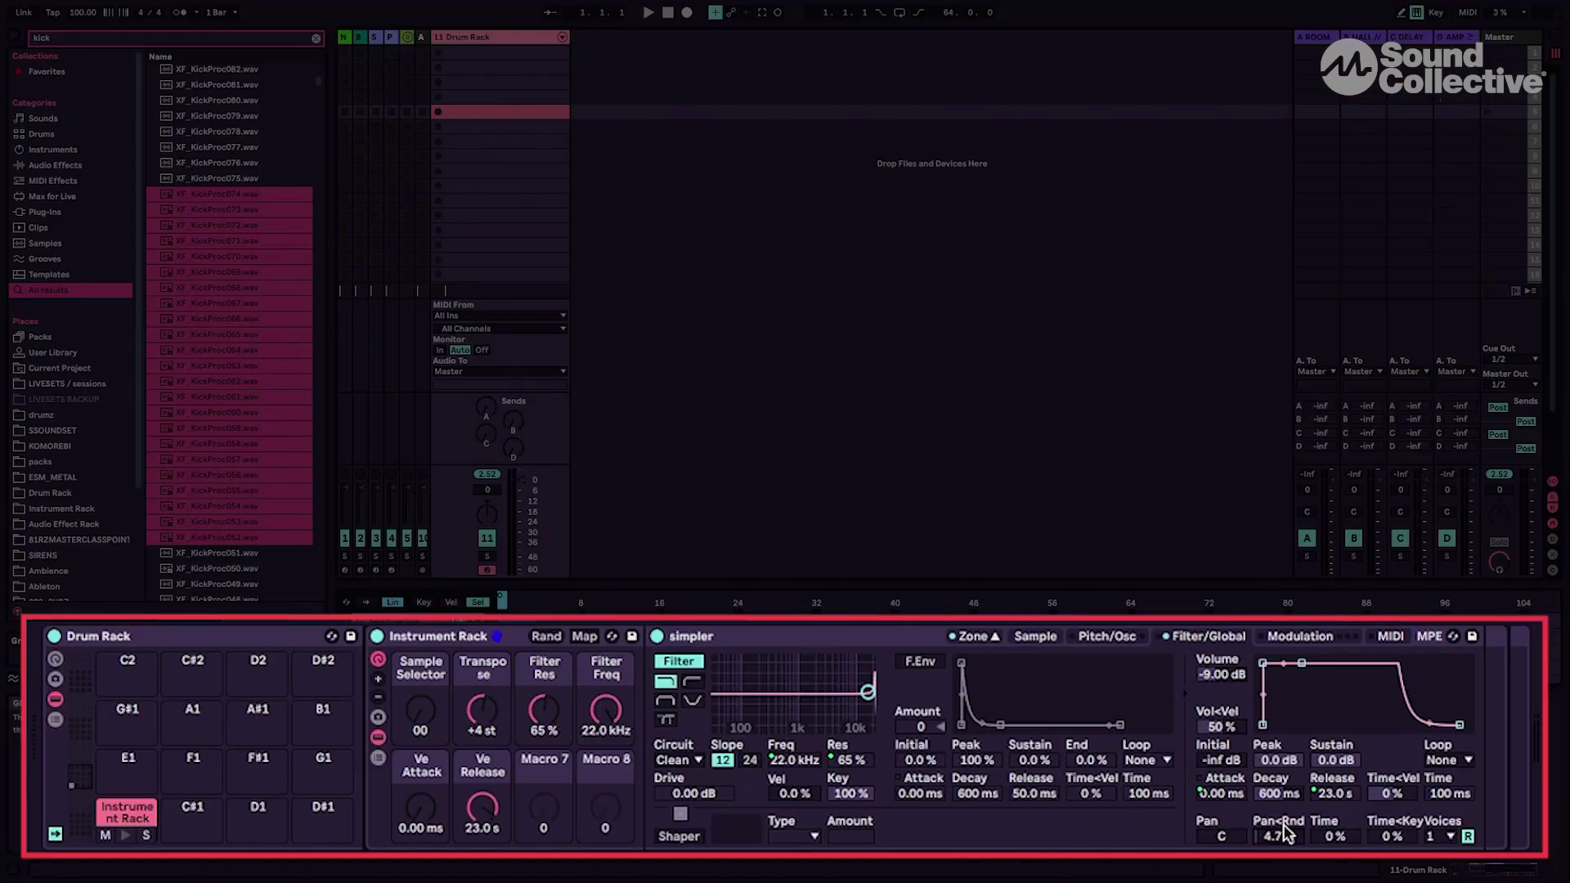
pyautogui.moveTo(1284, 833)
pyautogui.mouseDown()
pyautogui.moveTo(1265, 679)
pyautogui.moveTo(1271, 848)
pyautogui.moveTo(1279, 808)
pyautogui.moveTo(1282, 839)
pyautogui.mouseUp()
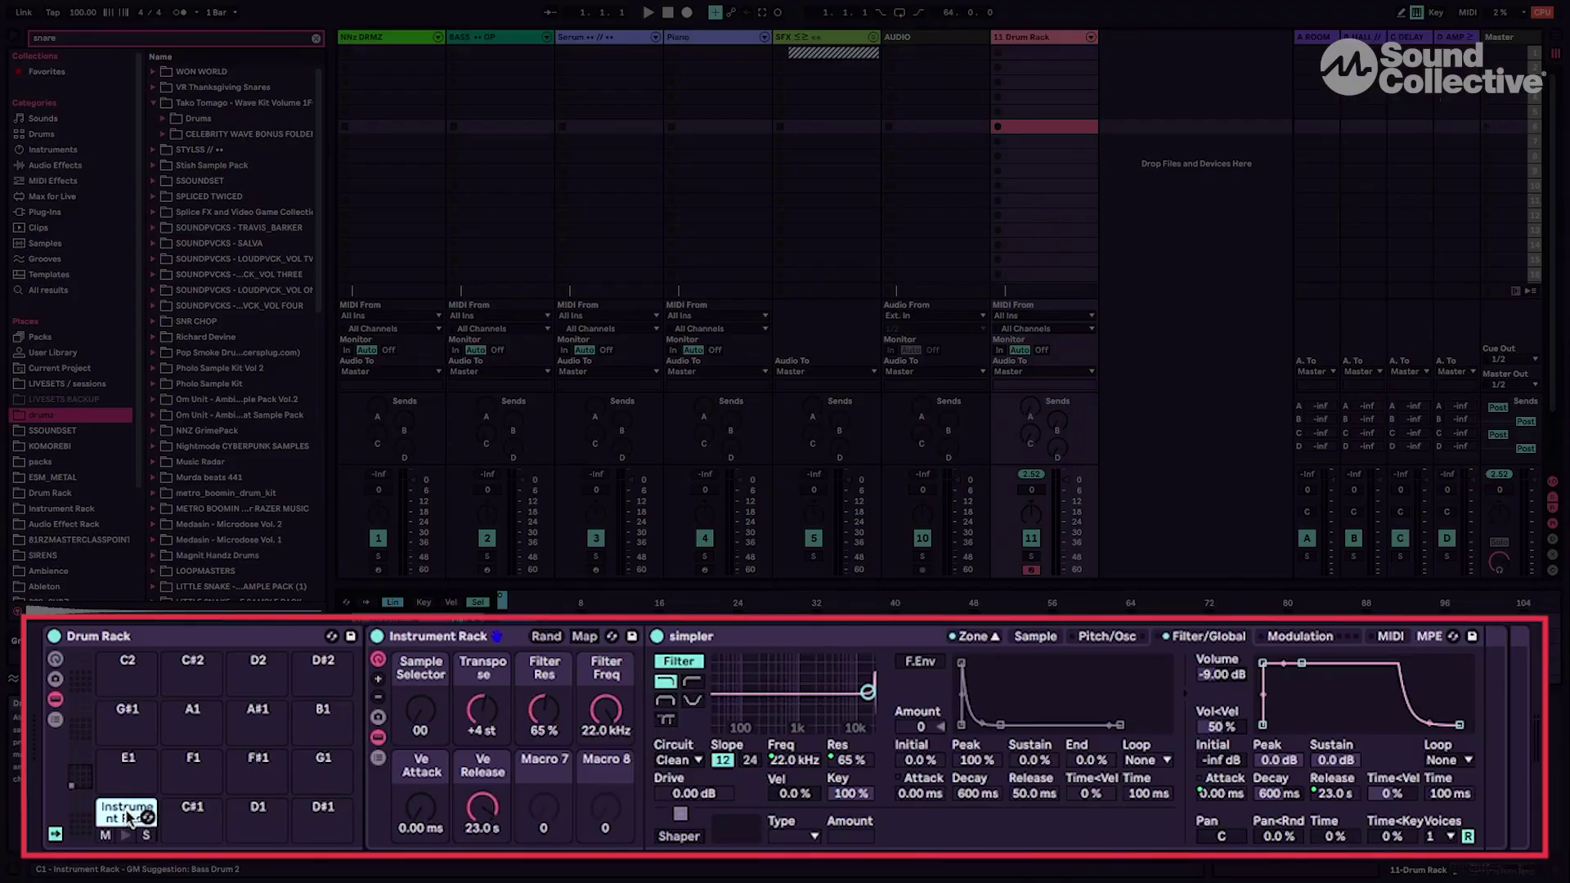
# Step: Duplicate the kick Instrument Rack from pad C1 onto pad C#1 and delete all kick samples from the copy's Sampler
pyautogui.moveTo(126, 813); pyautogui.dragTo(181, 820)
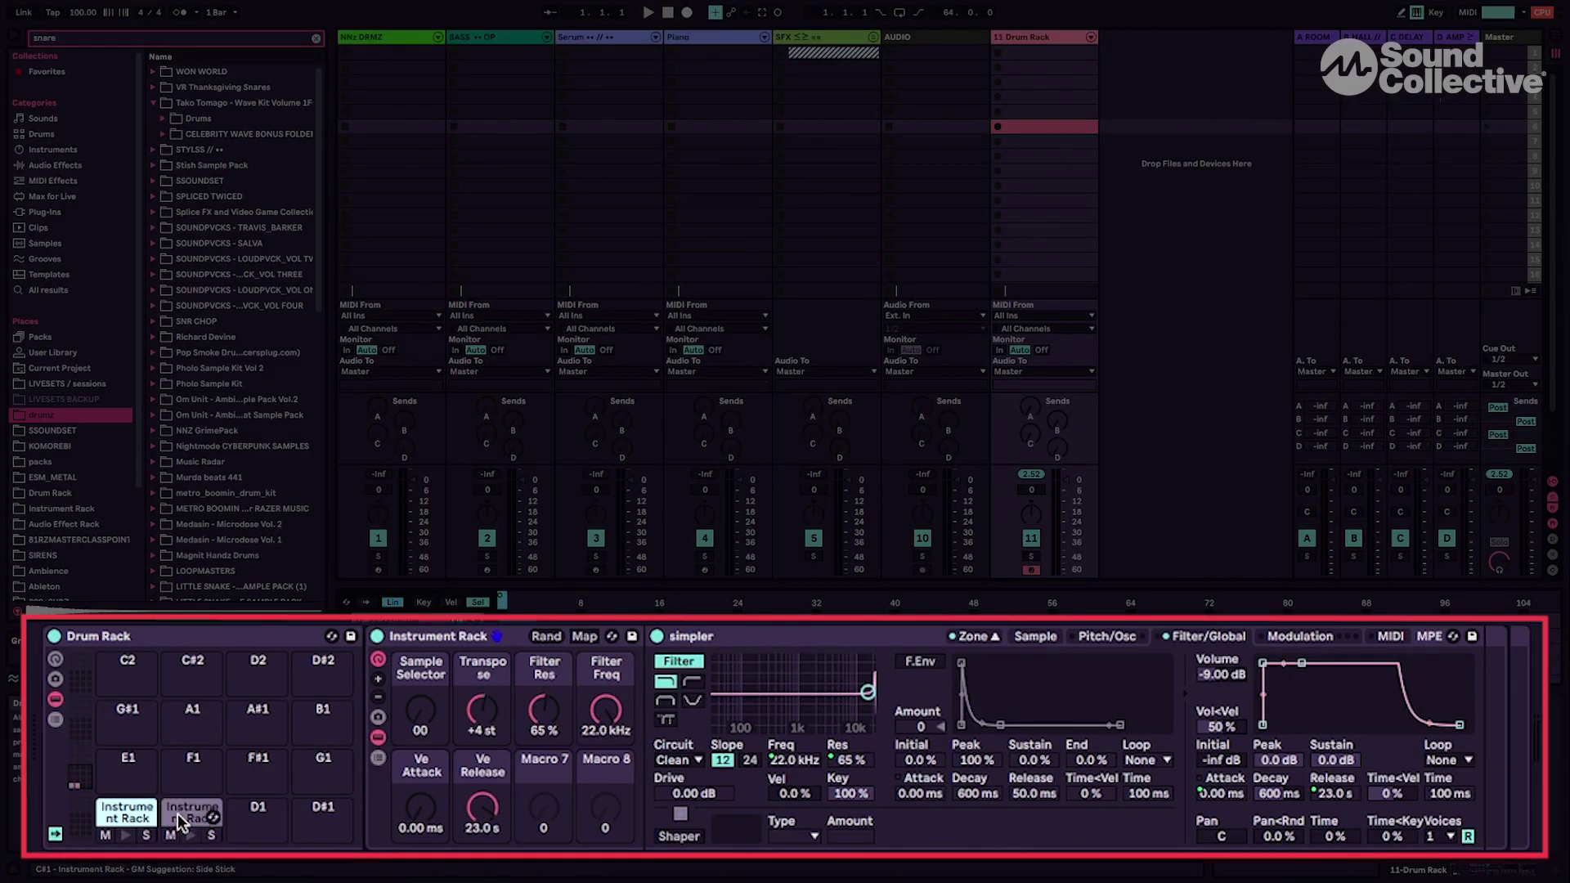
pyautogui.click(188, 812)
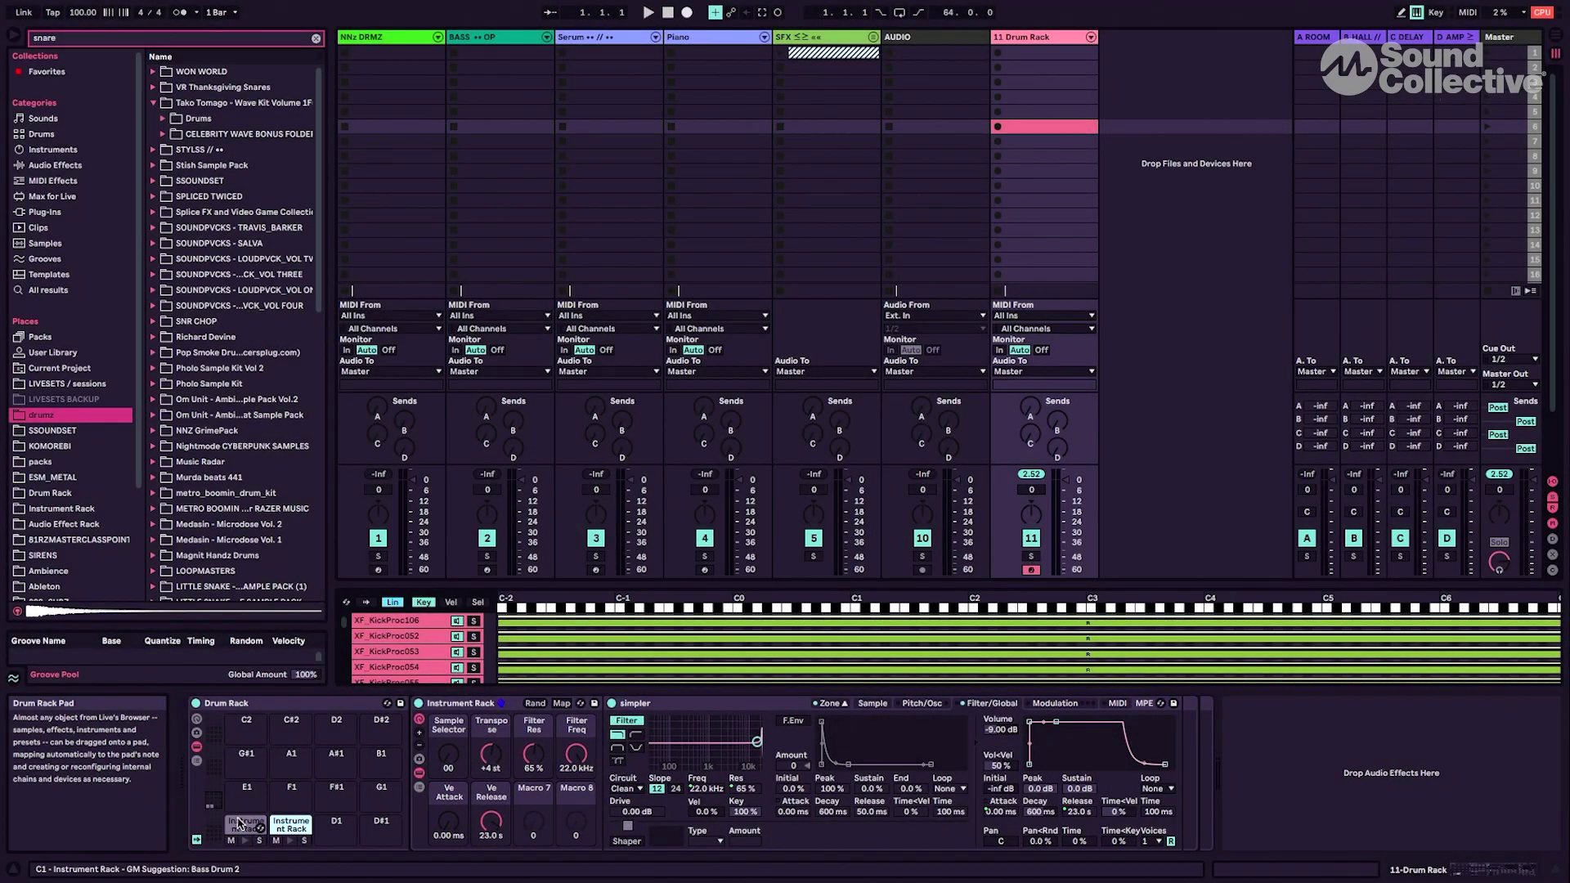
pyautogui.click(400, 635)
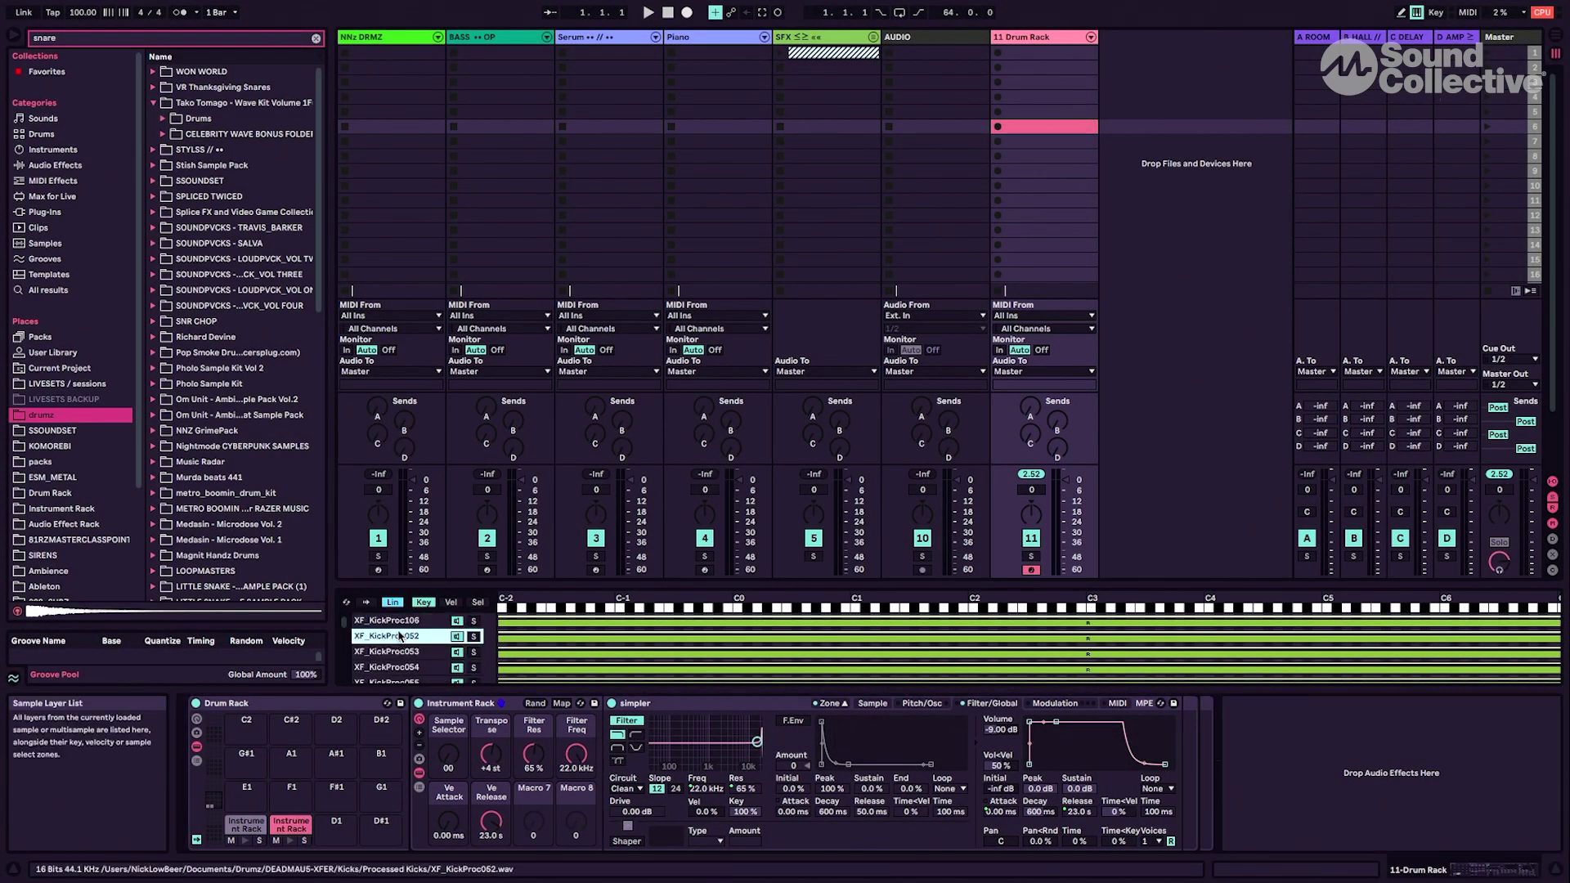
pyautogui.click(398, 621)
pyautogui.hotkey('ctrl', 'a')
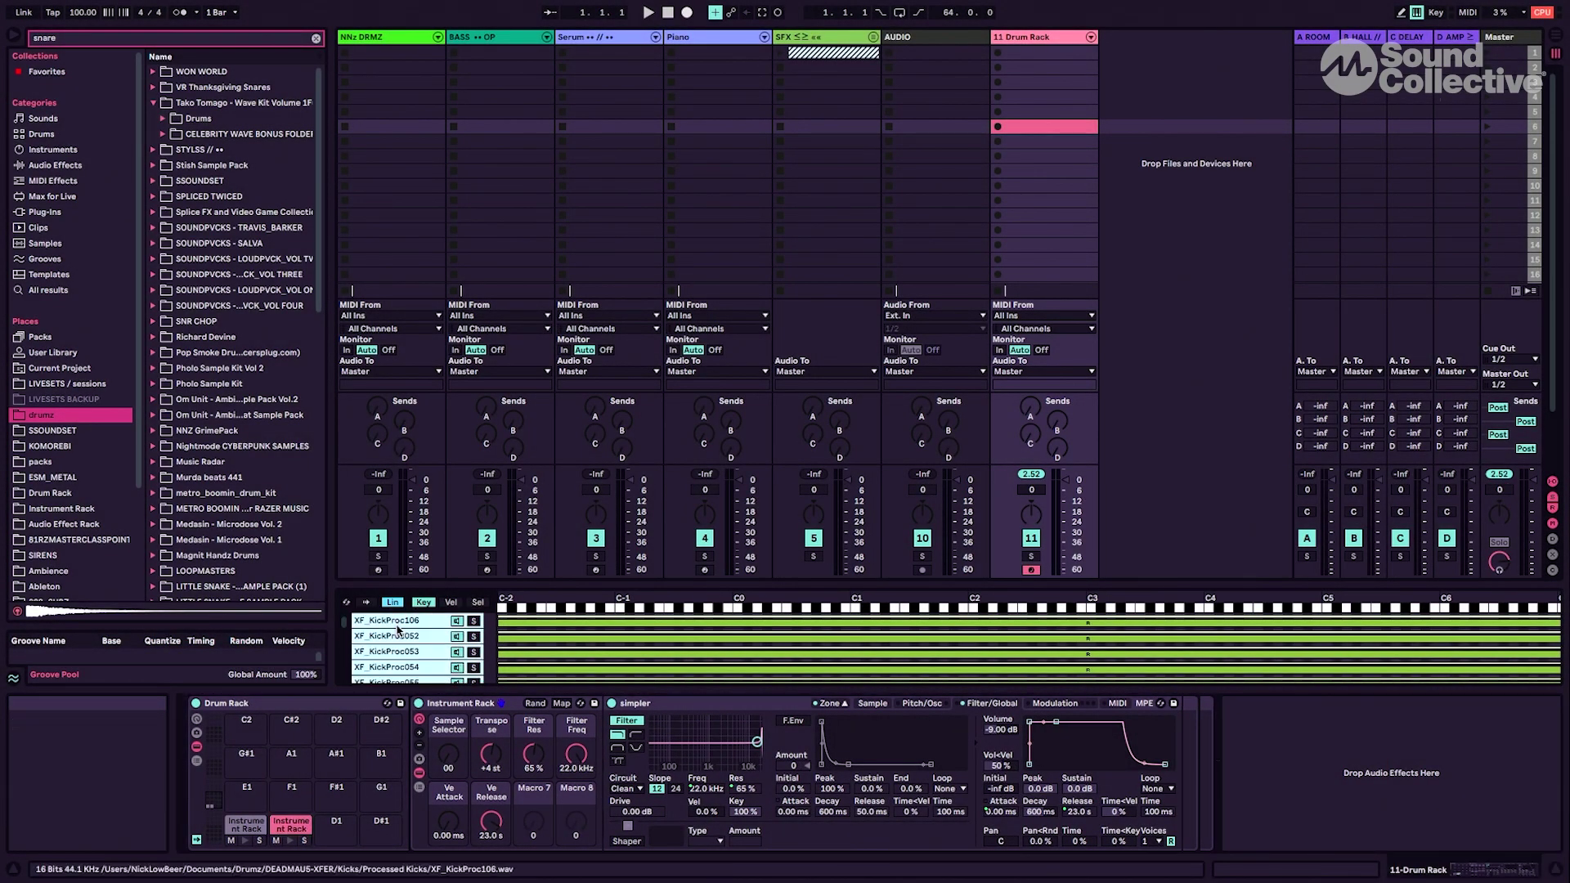
pyautogui.press('Delete')
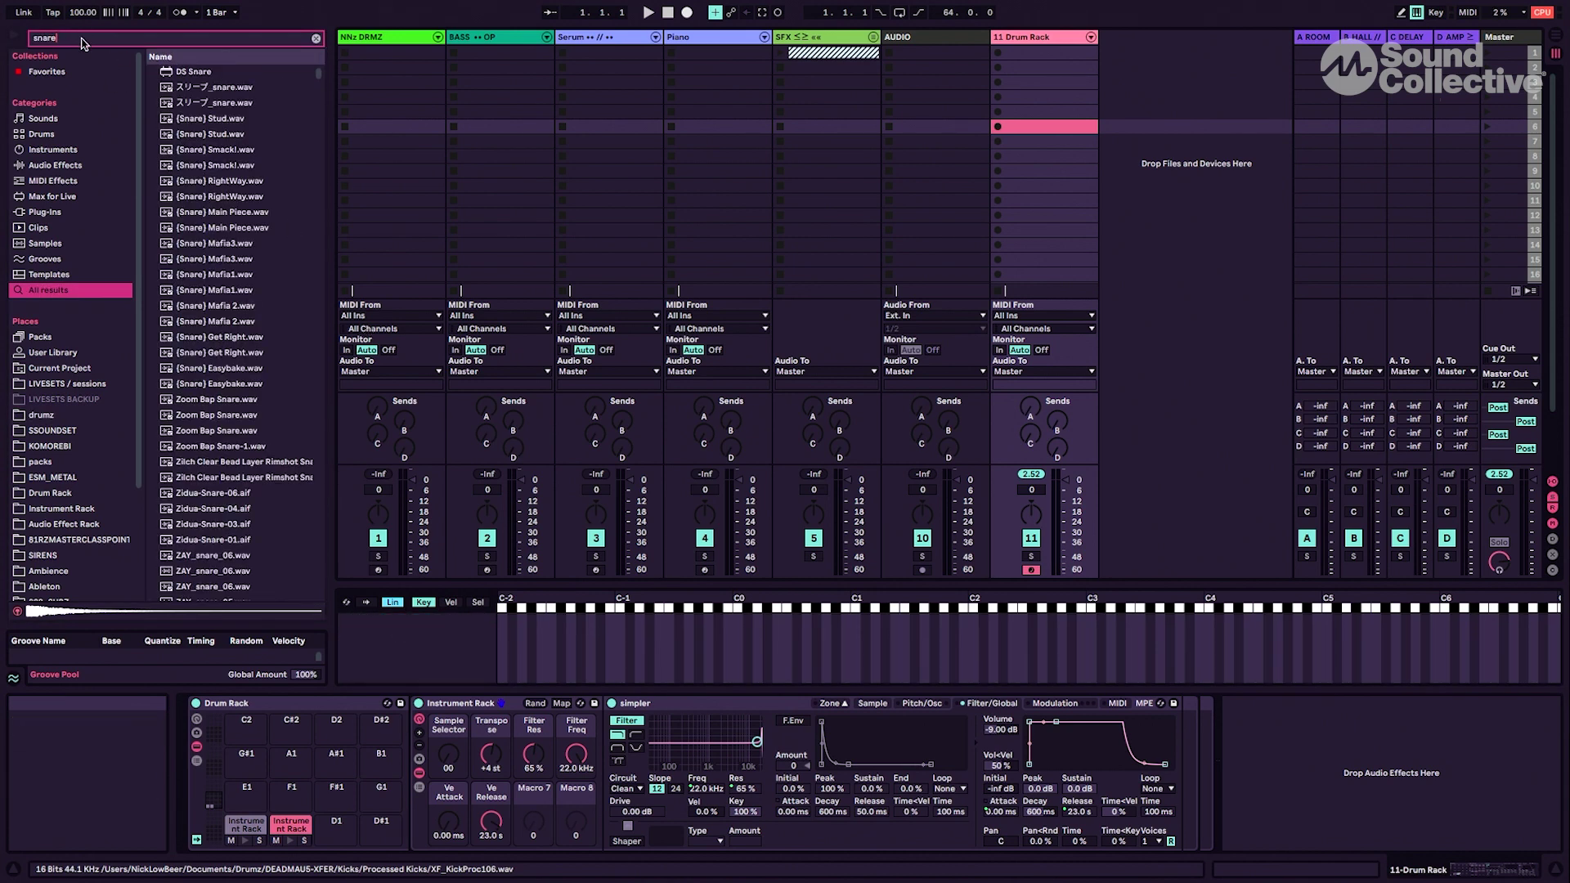
# Step: Open the SALVA SNARE and CLAPs folder under SOUNDPVCKS - SALVA in the drumz place, keeping the snare search
pyautogui.click(41, 414)
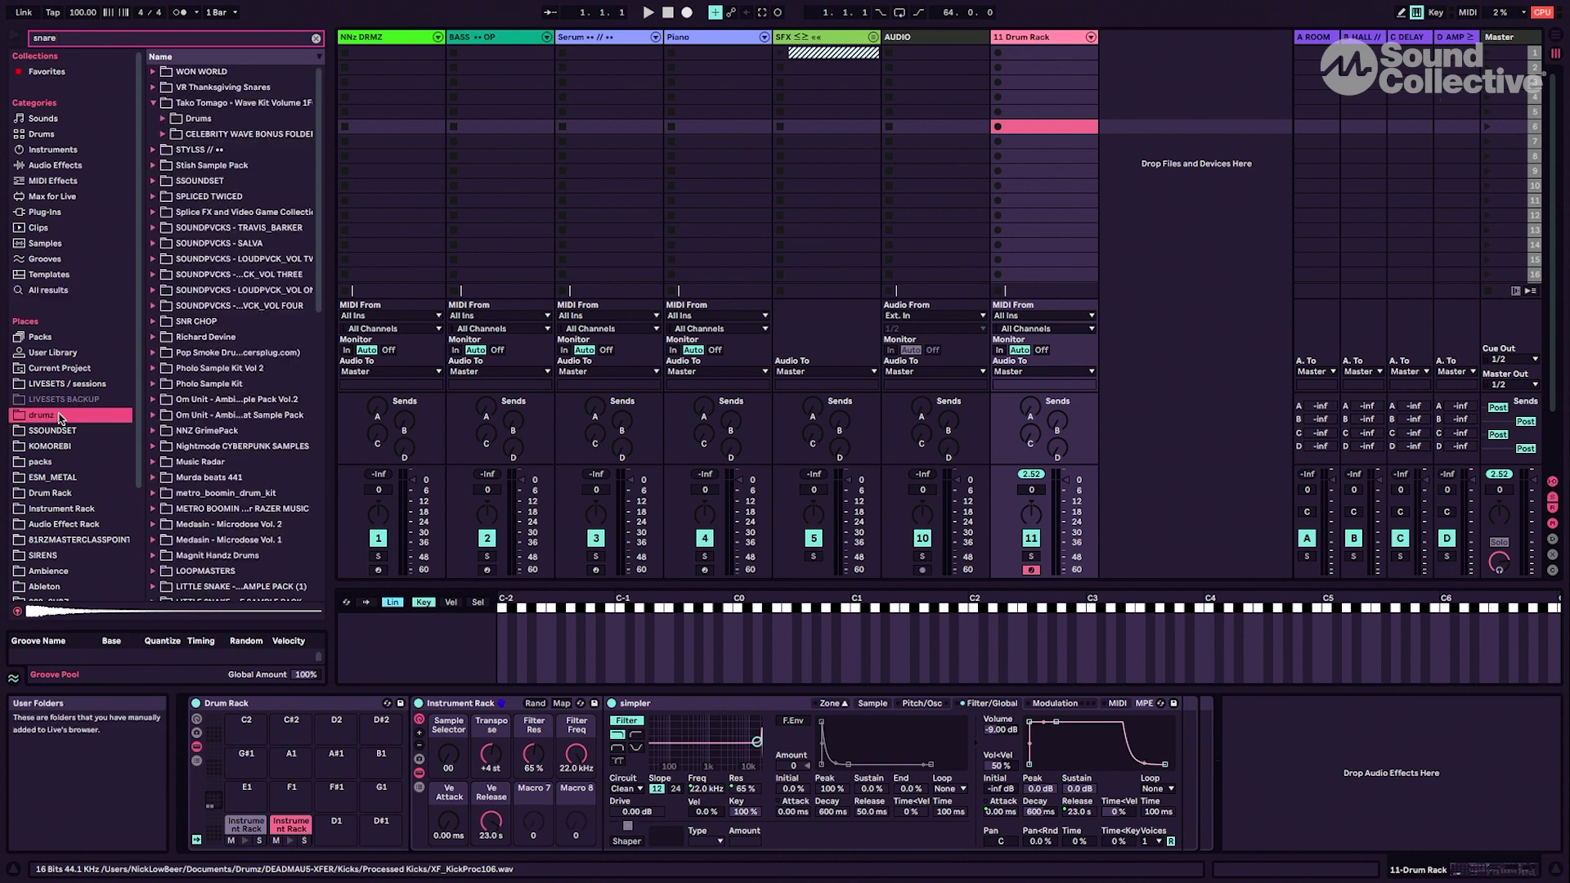
pyautogui.click(218, 246)
pyautogui.press('Down')
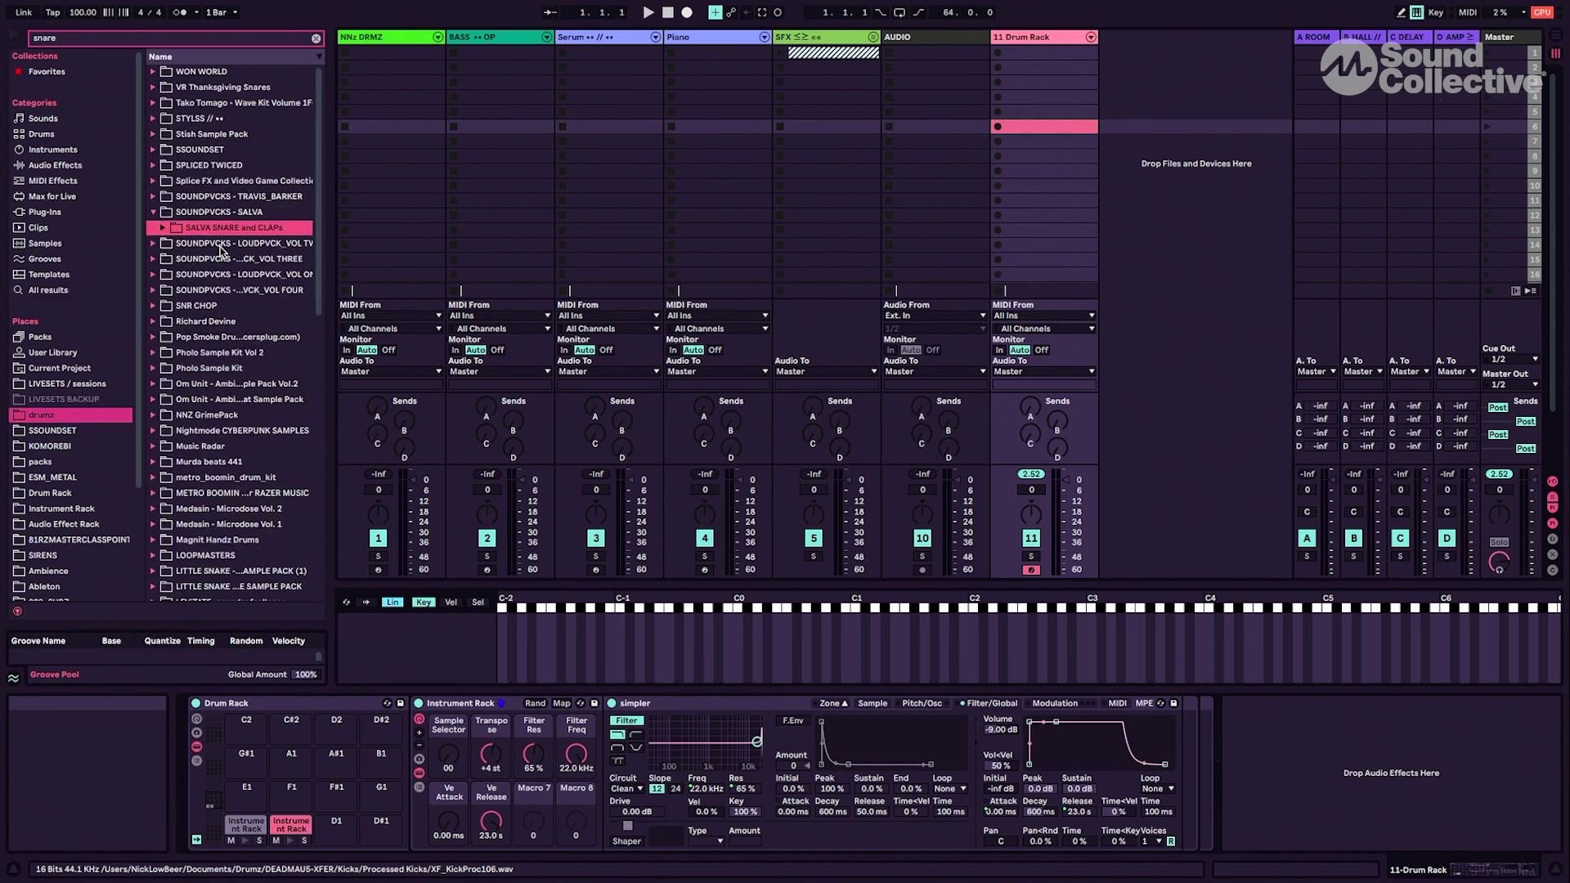
pyautogui.press('Right')
# Step: Audition the snare and clap samples in the SALVA SNARE and CLAPs folder one after another
pyautogui.press('Down')
pyautogui.press('Down')
pyautogui.press('Down')
pyautogui.press('Down')
pyautogui.press('Down')
pyautogui.press('Down')
pyautogui.press('Down')
pyautogui.press('Down')
pyautogui.press('Down')
pyautogui.press('Down')
pyautogui.press('Down')
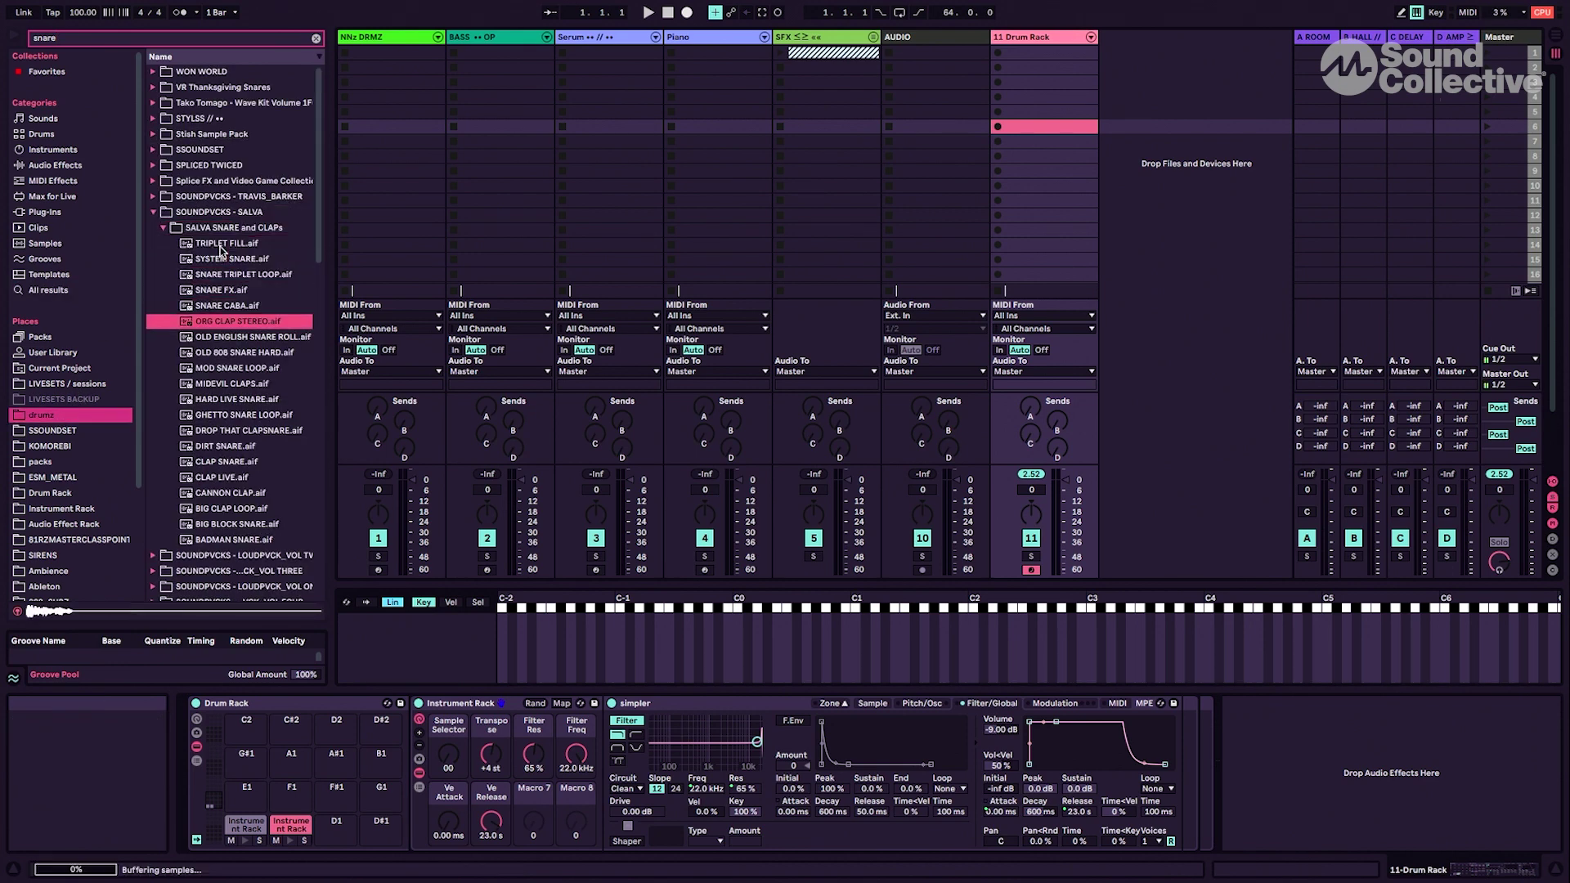
# Step: Load all samples from TRIPLET FILL.aif through BADMAN SNARE.aif into the sample list of pad C#1's Sampler
pyautogui.click(219, 244)
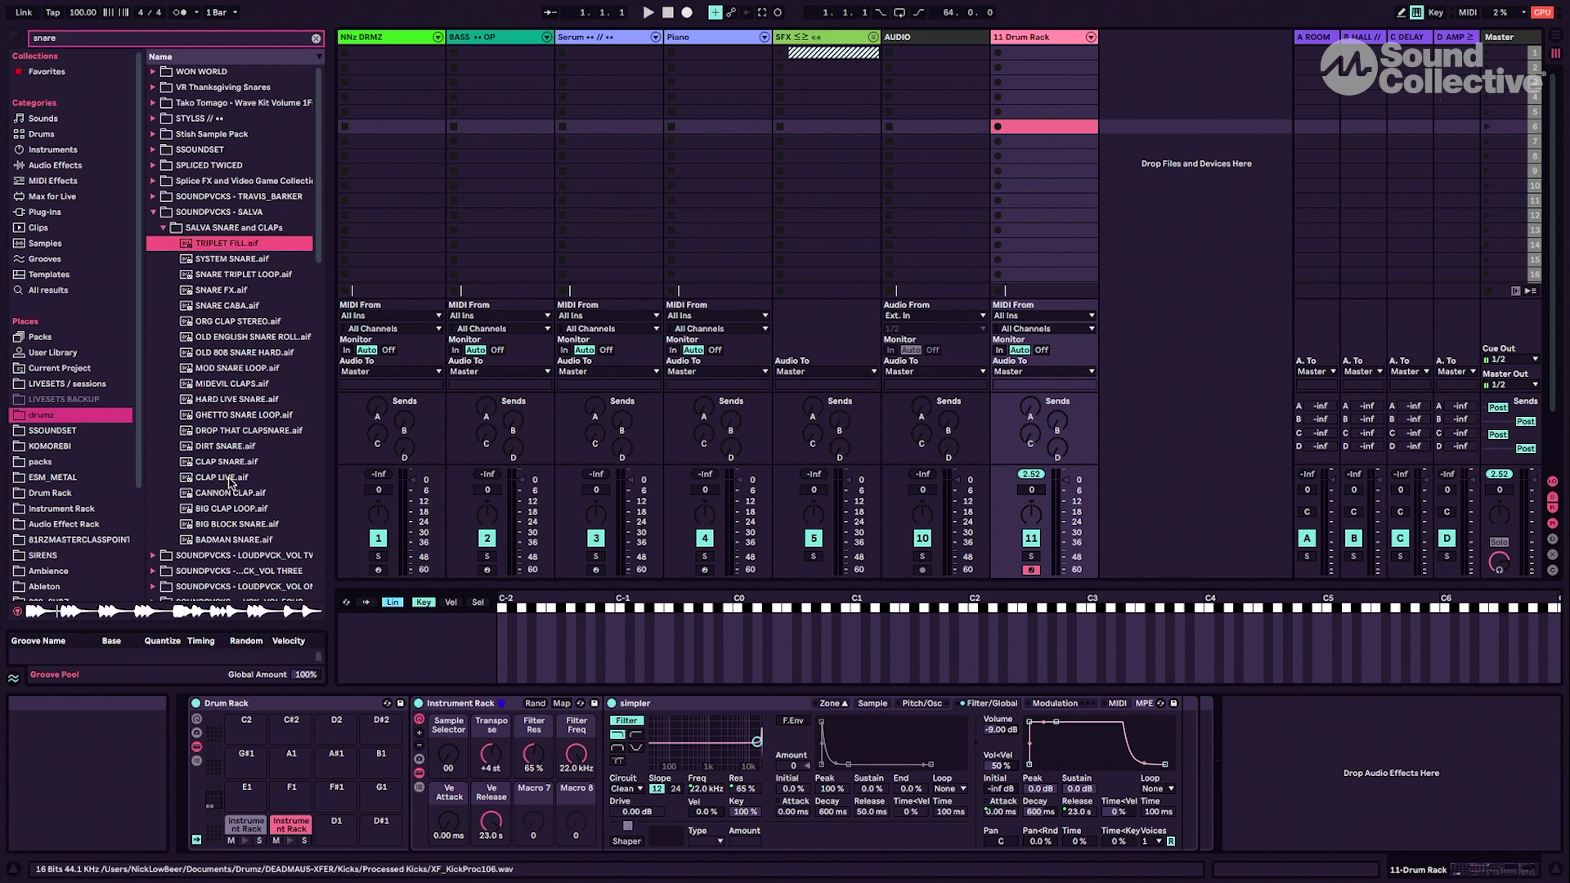
pyautogui.keyDown('shift'); pyautogui.click(232, 540); pyautogui.keyUp('shift')
pyautogui.moveTo(409, 611); pyautogui.dragTo(403, 645)
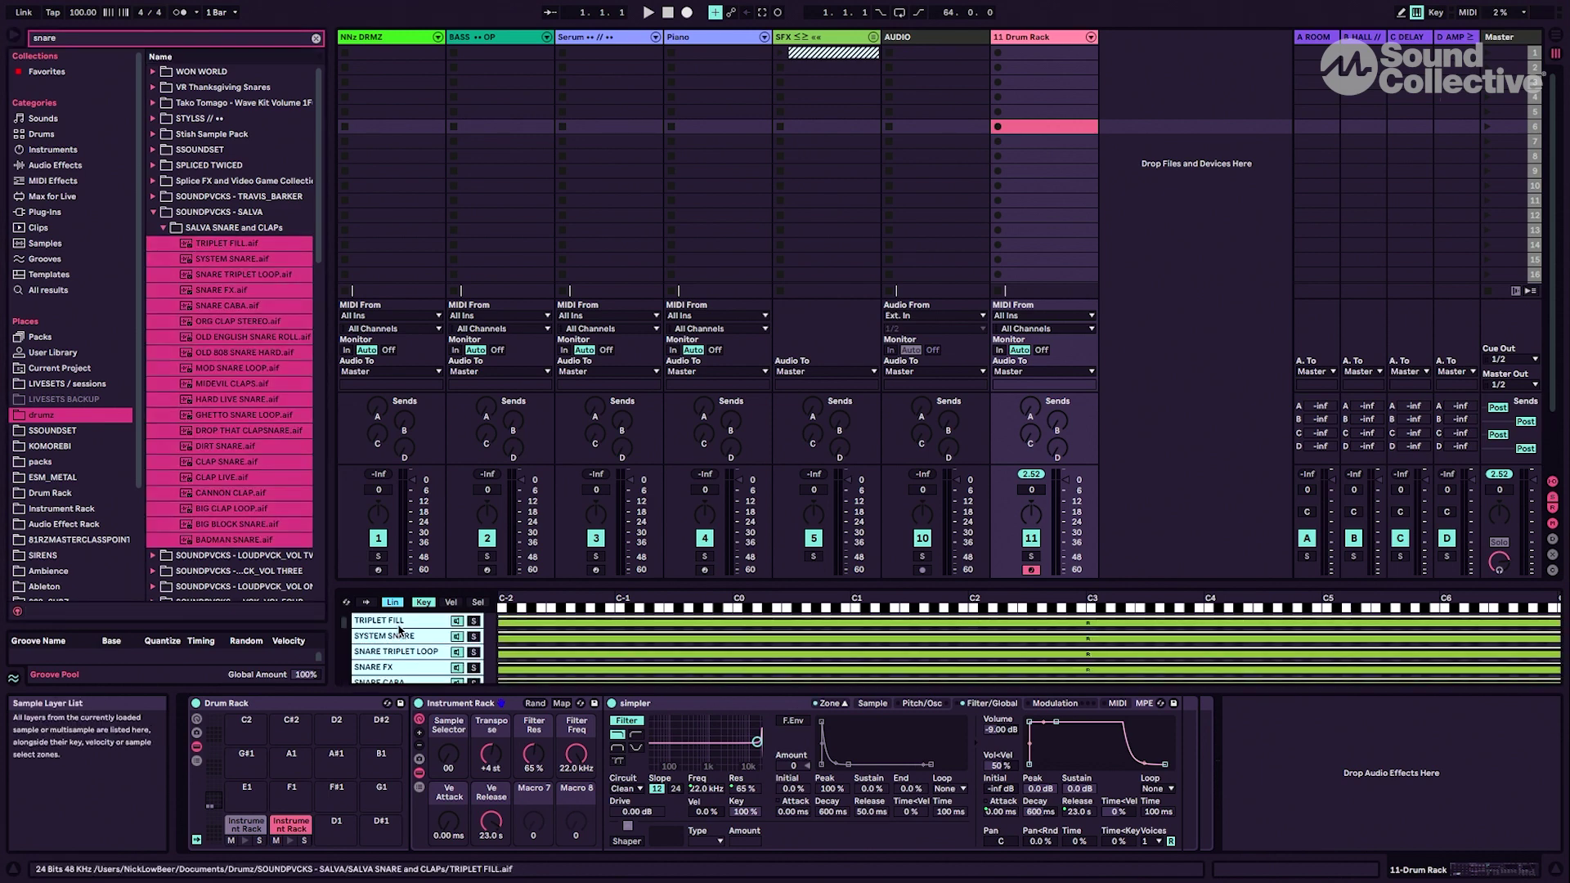
# Step: Distribute the sample select ranges of all loaded snare and clap samples equally in the Sampler's zone editor
pyautogui.click(478, 604)
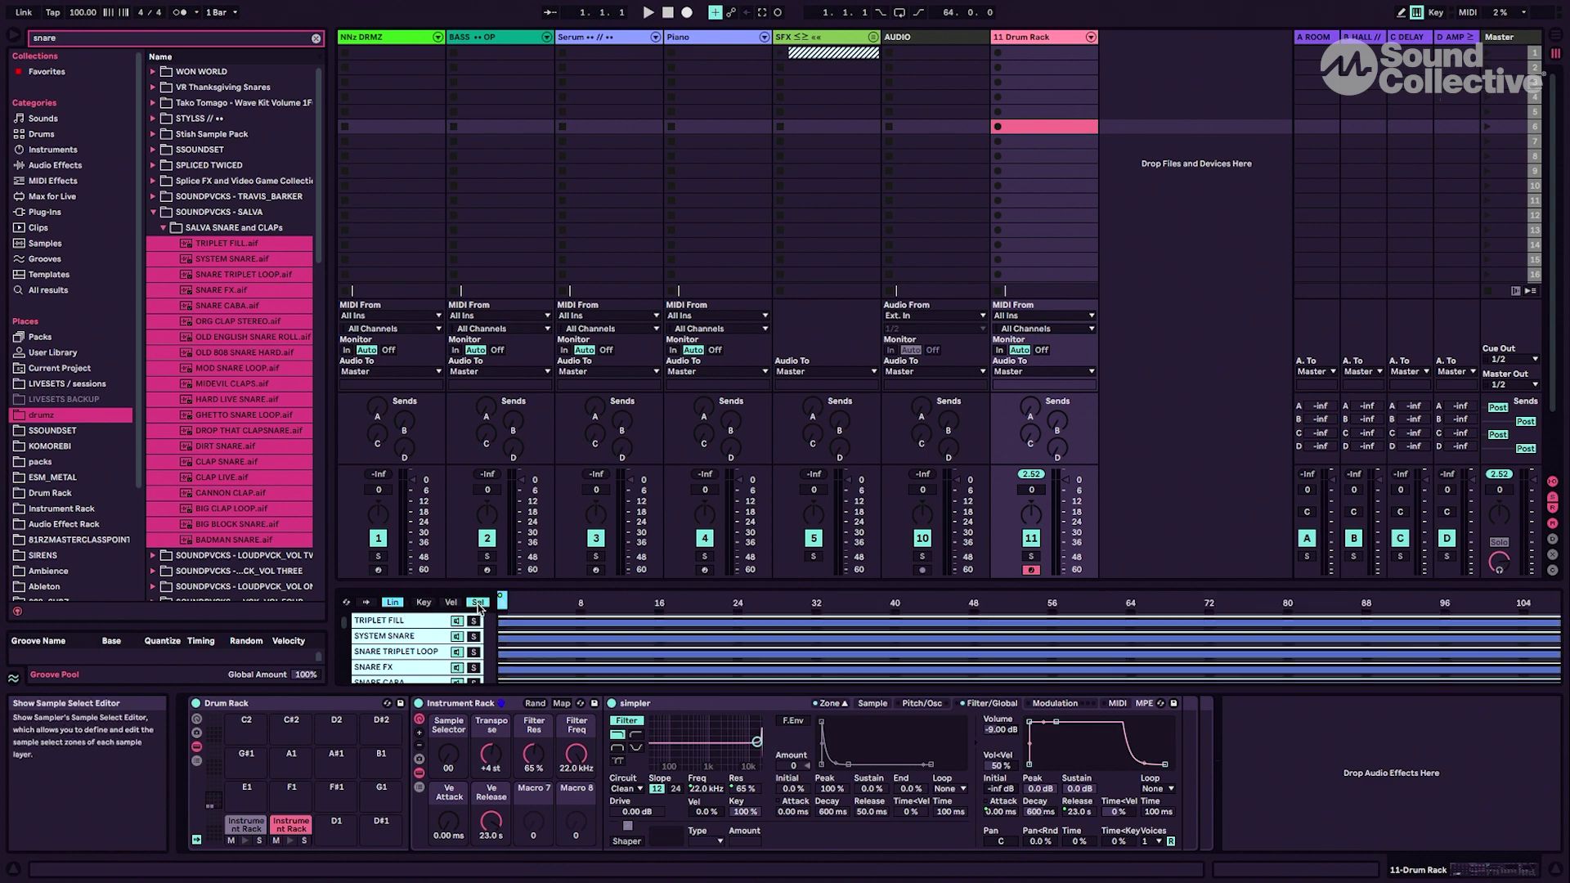
pyautogui.rightClick(413, 623)
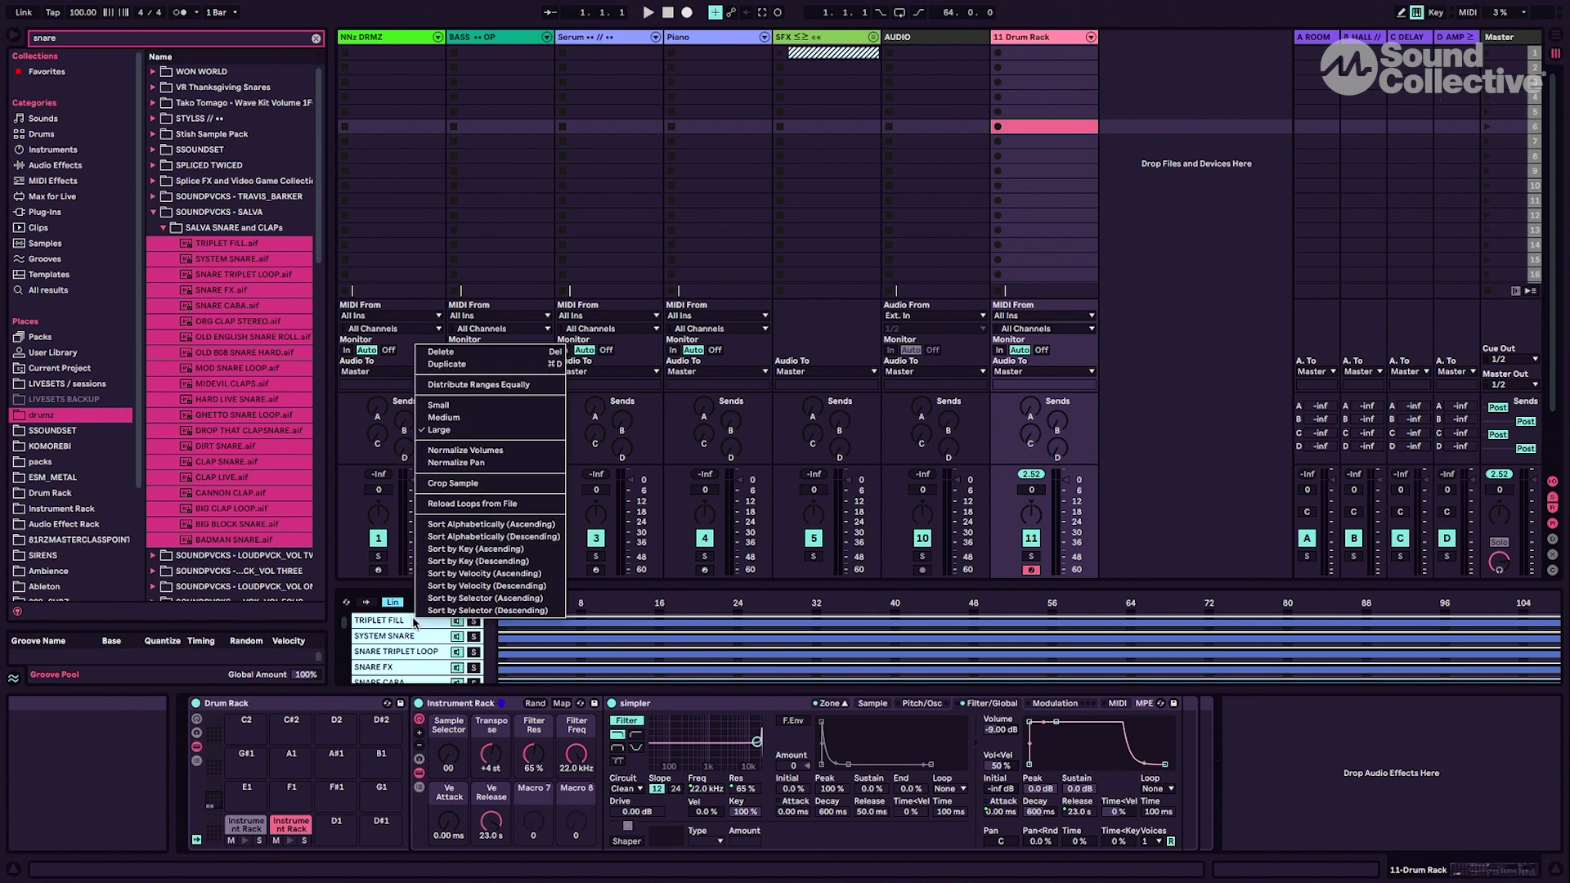
pyautogui.click(489, 389)
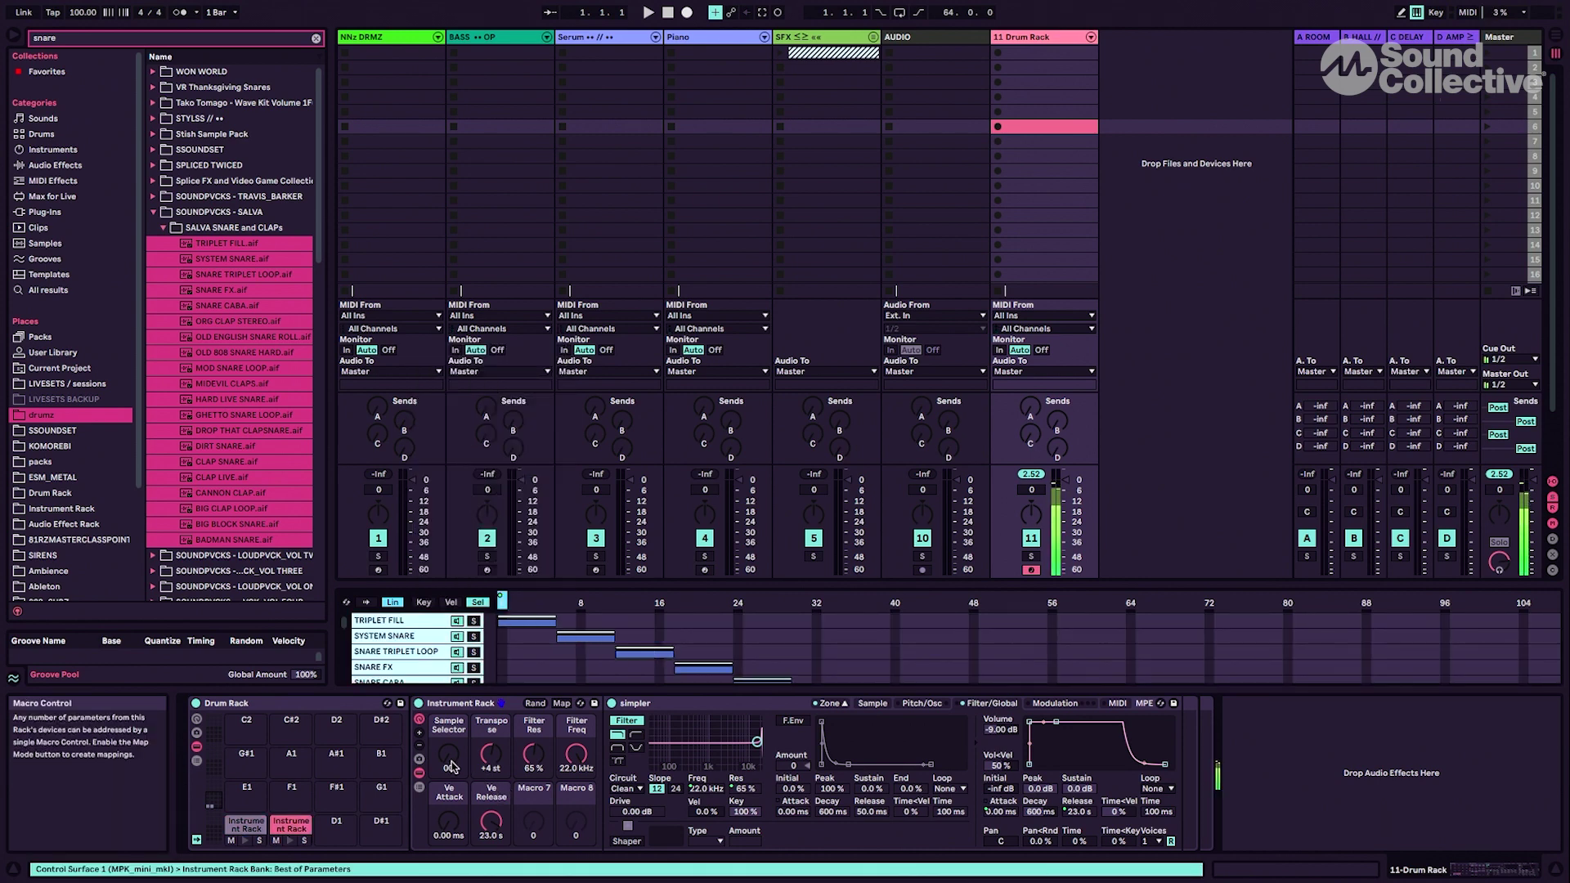
# Step: Sweep the Sample Selector macro to audition the snares, return it to 00, and examine the sample list down to BADMAN SNARE
pyautogui.moveTo(451, 766); pyautogui.dragTo(446, 727)
pyautogui.moveTo(436, 656); pyautogui.dragTo(448, 701)
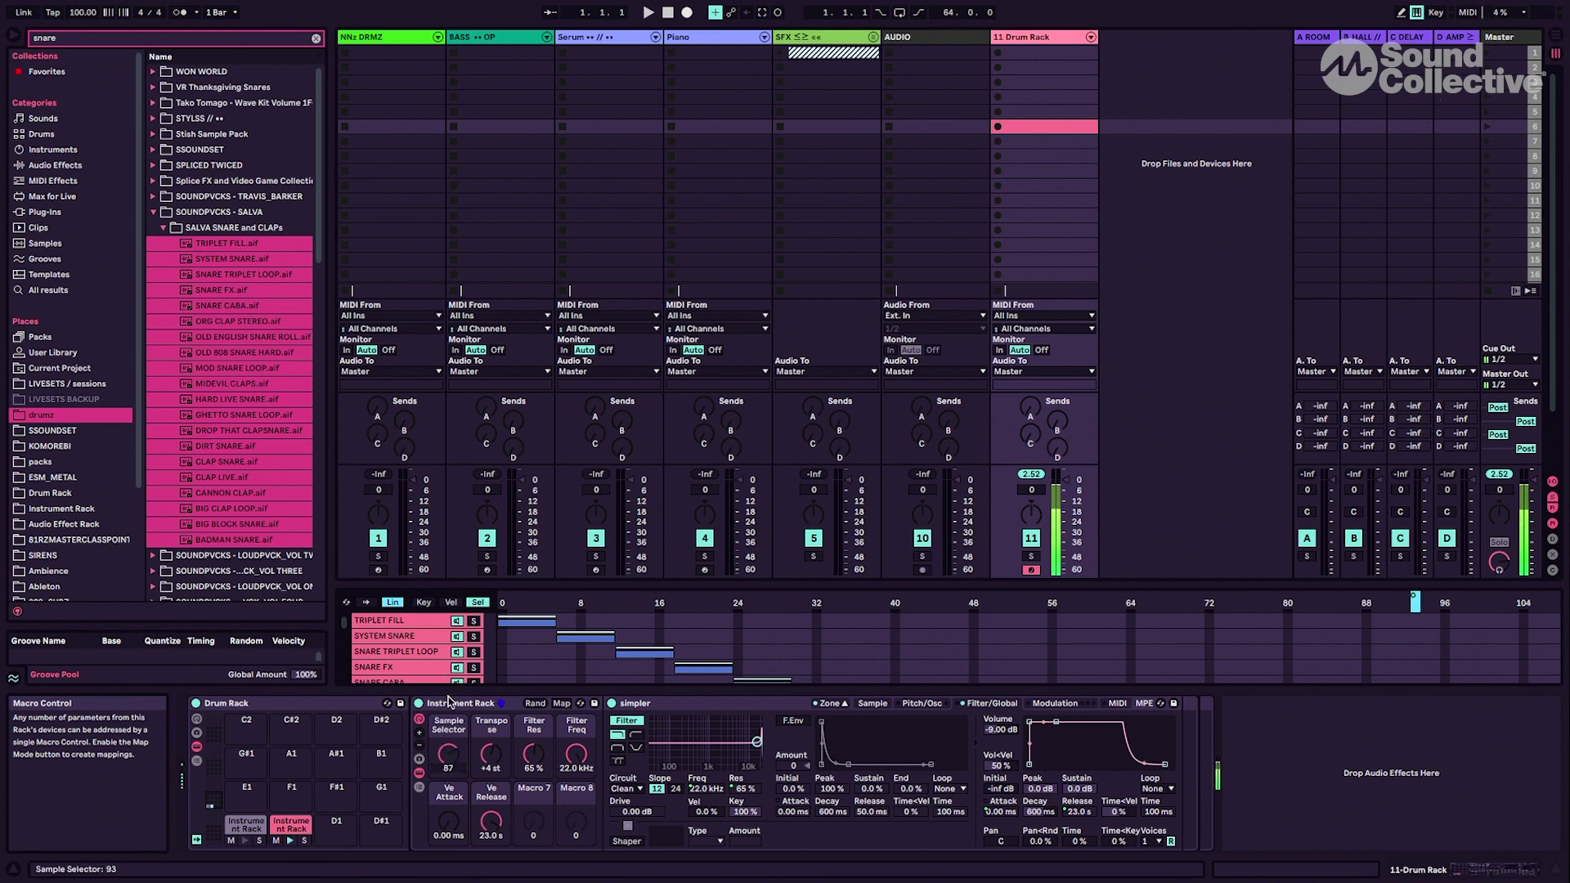
pyautogui.click(449, 771)
pyautogui.click(434, 638)
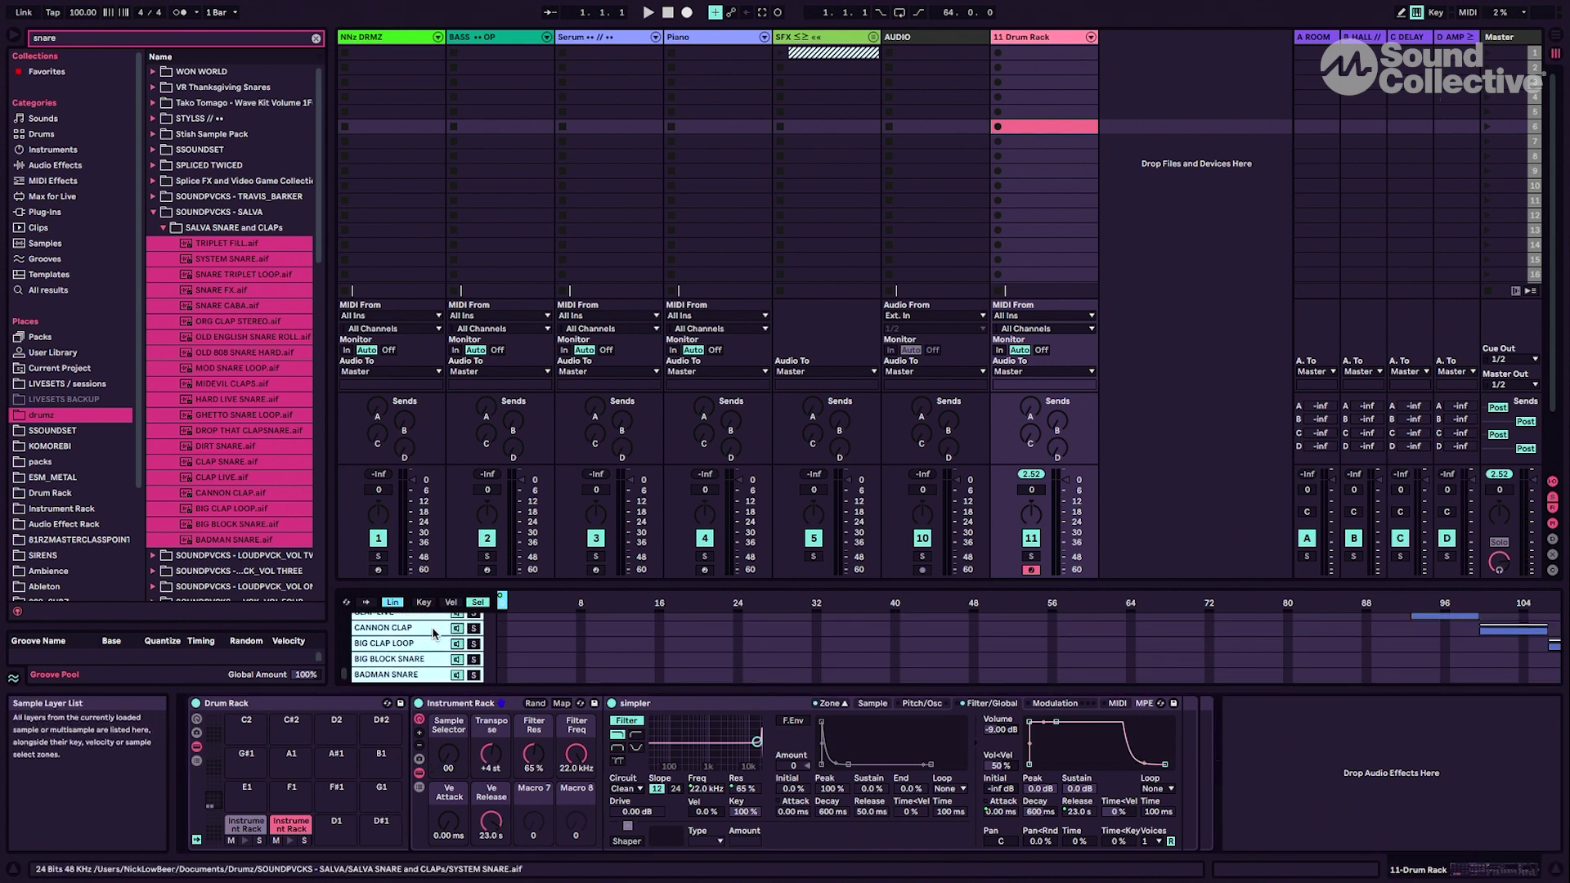